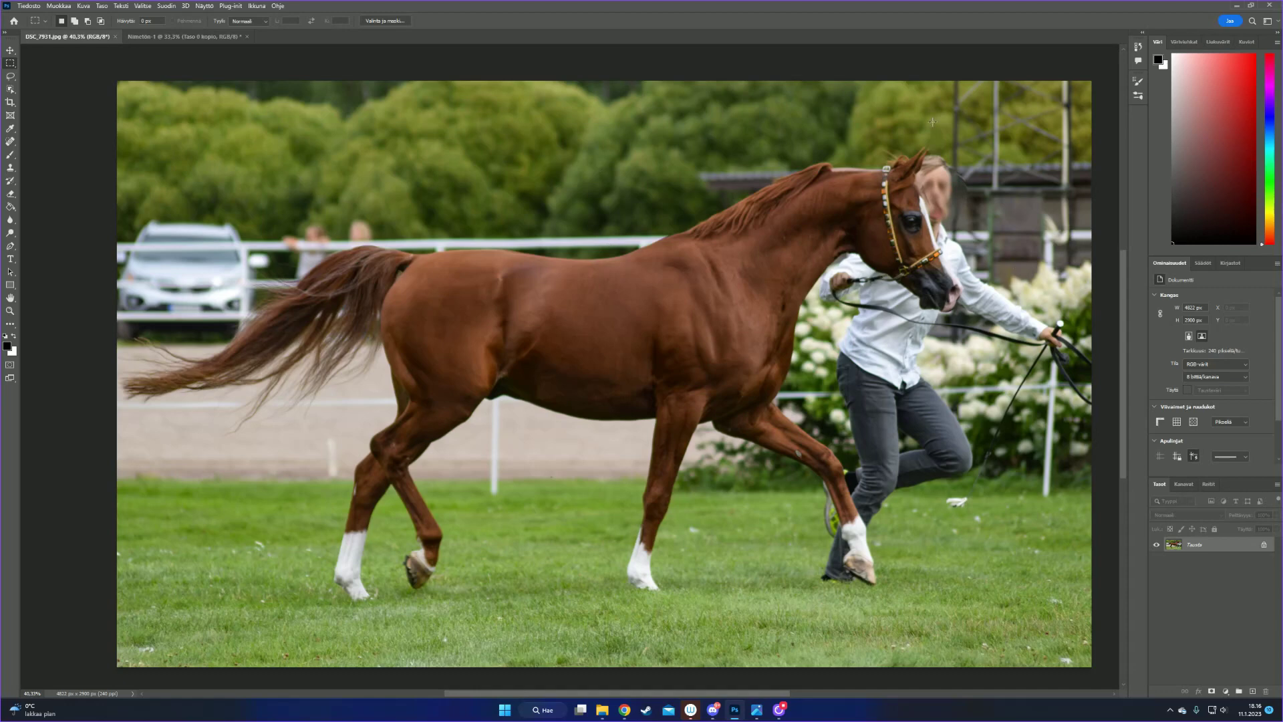
# Review the horse photo and the line-drawing version in the Nimetön-1 document.
pyautogui.scroll(-1, 1001, 262)
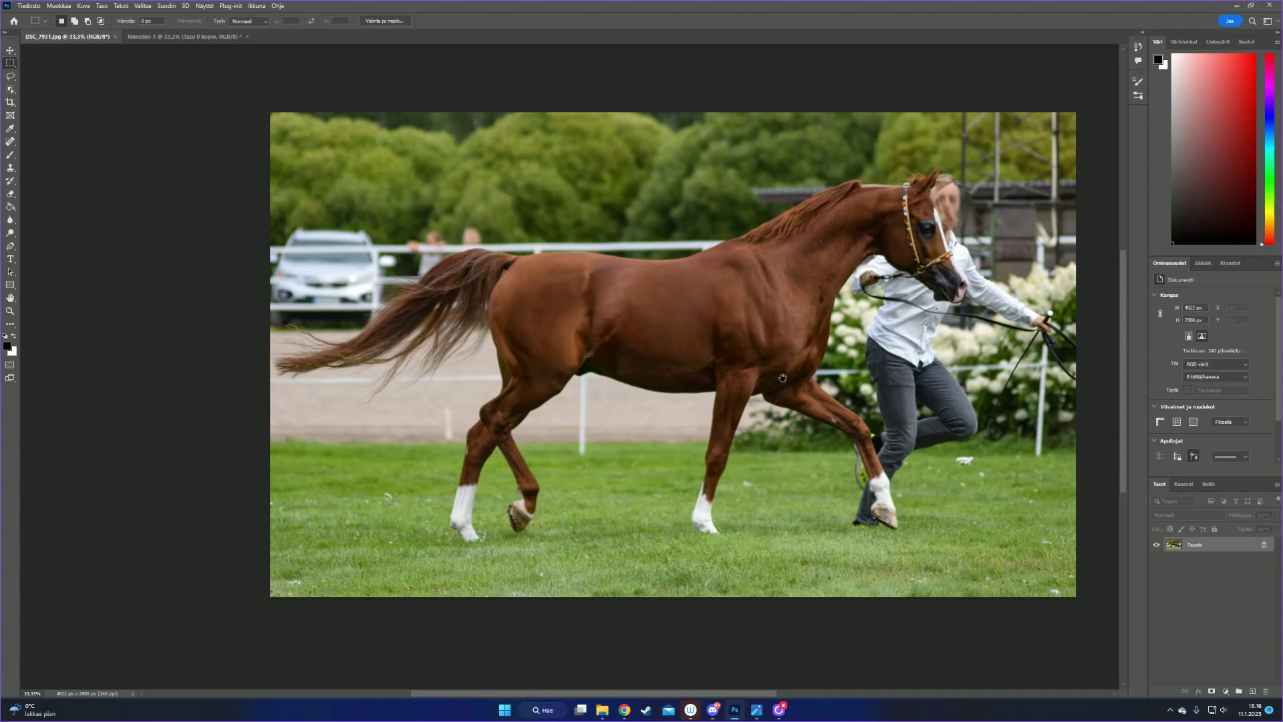
pyautogui.moveTo(783, 378); pyautogui.dragTo(684, 376)
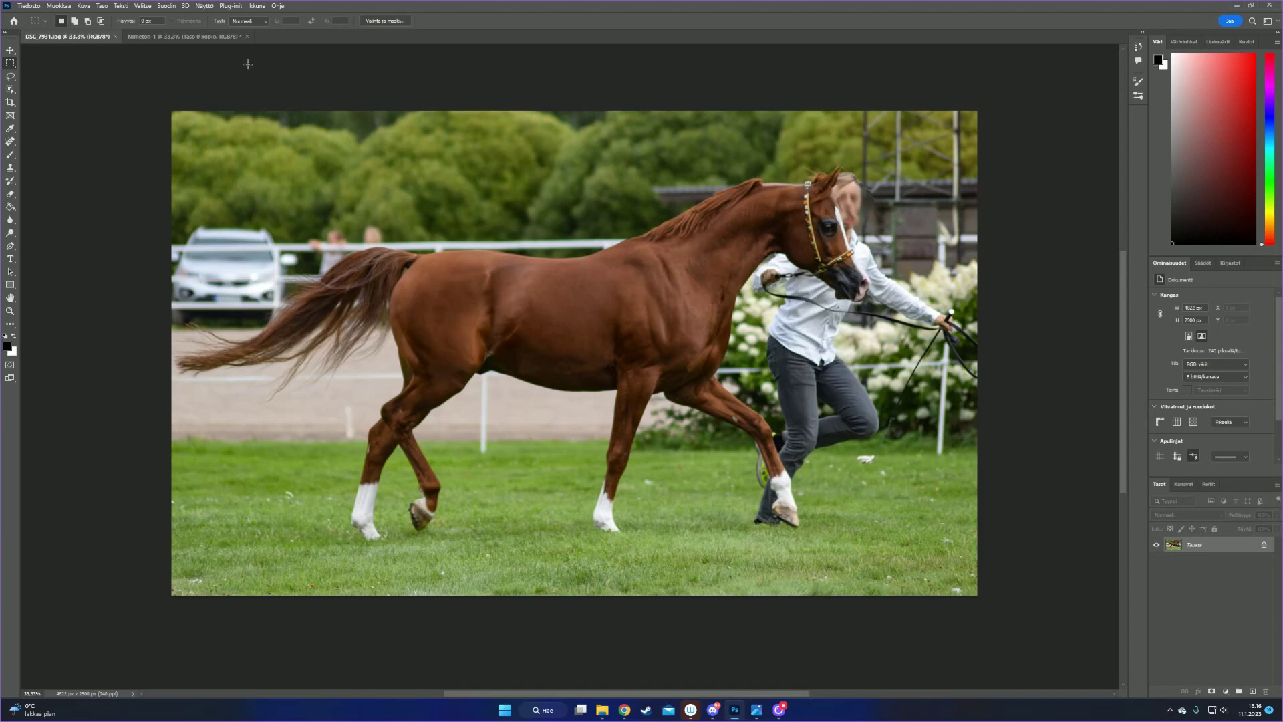
pyautogui.click(158, 38)
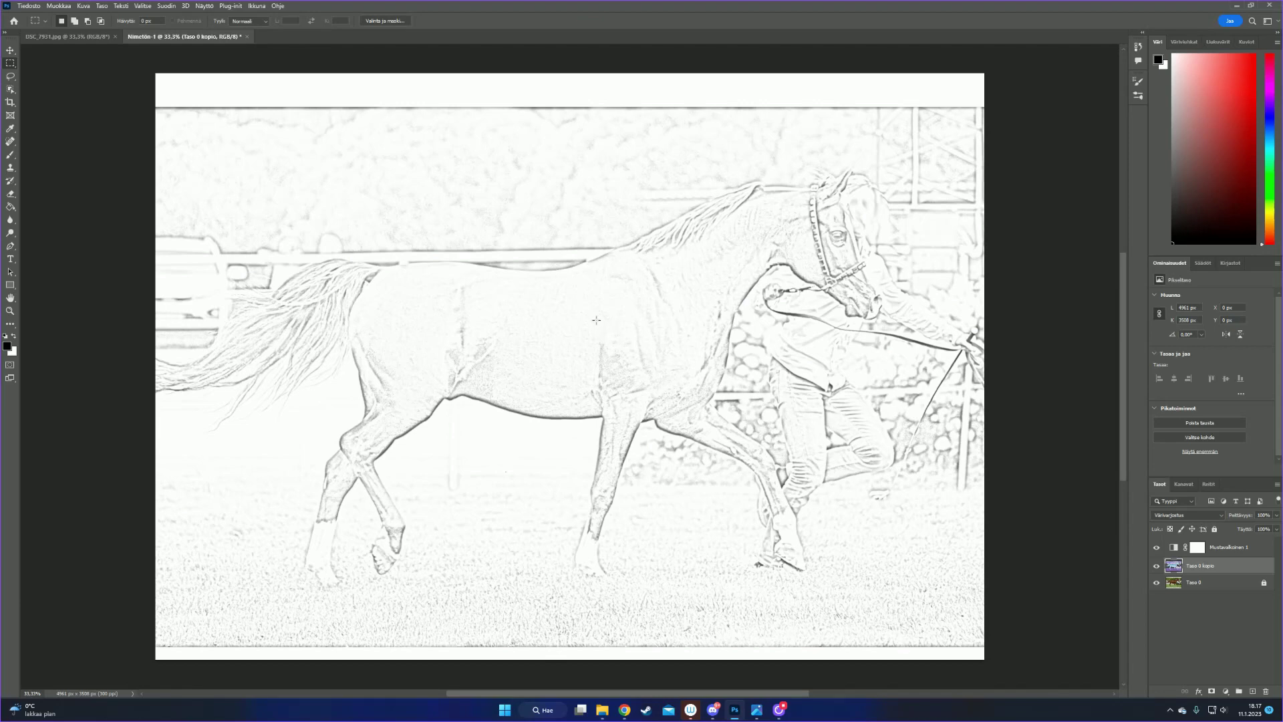
pyautogui.click(79, 37)
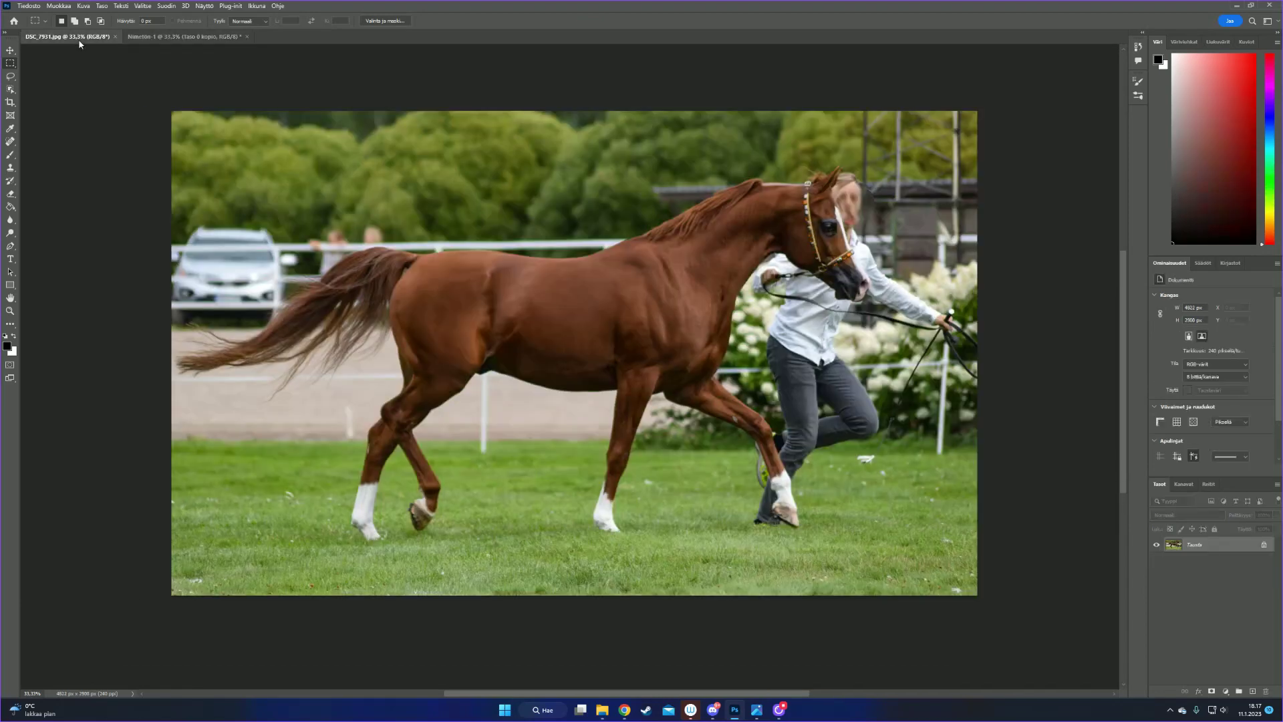
# Create a new landscape document from the A3 print preset, 420 x 297 mm at 300 pixels per inch.
pyautogui.click(28, 6)
pyautogui.click(25, 16)
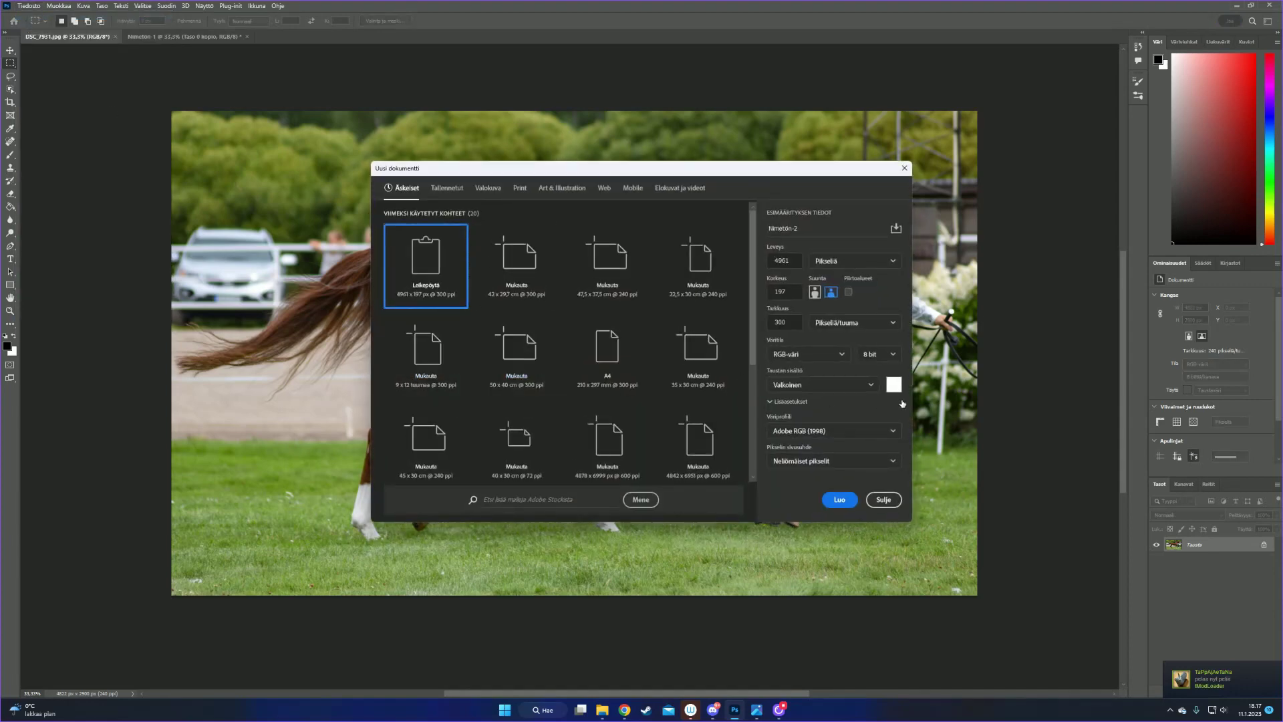
pyautogui.click(848, 261)
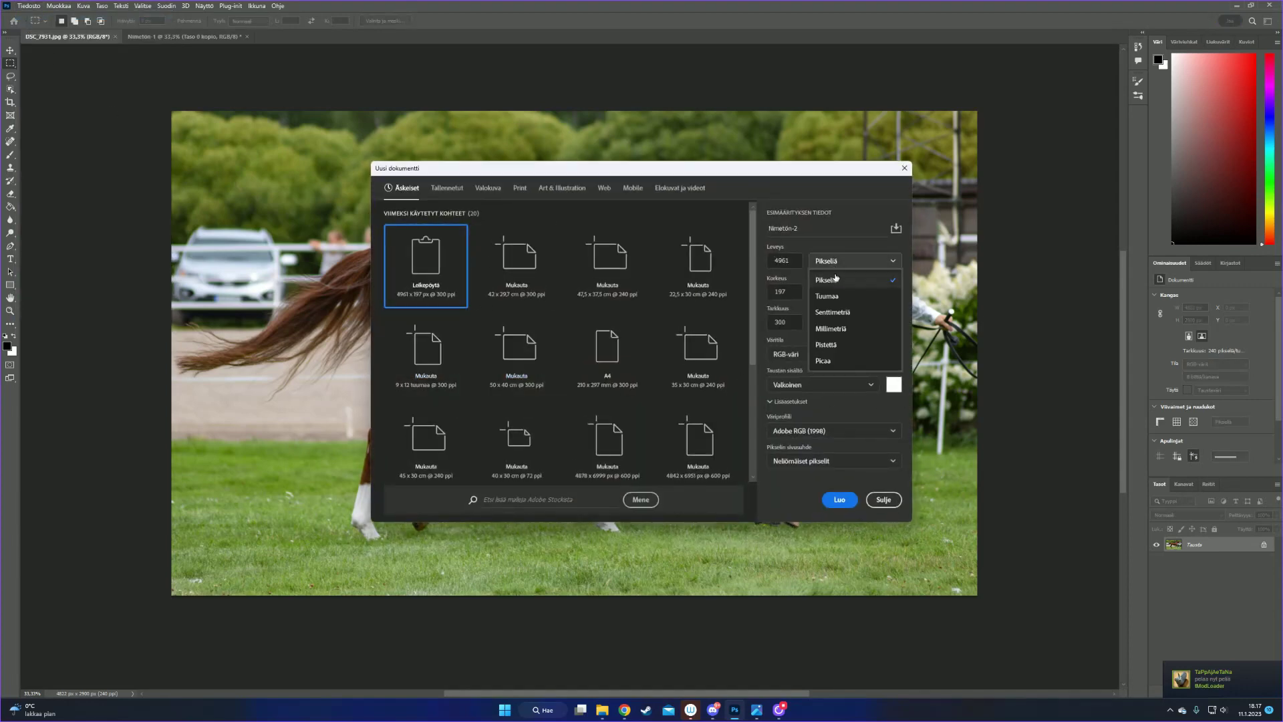
pyautogui.click(835, 313)
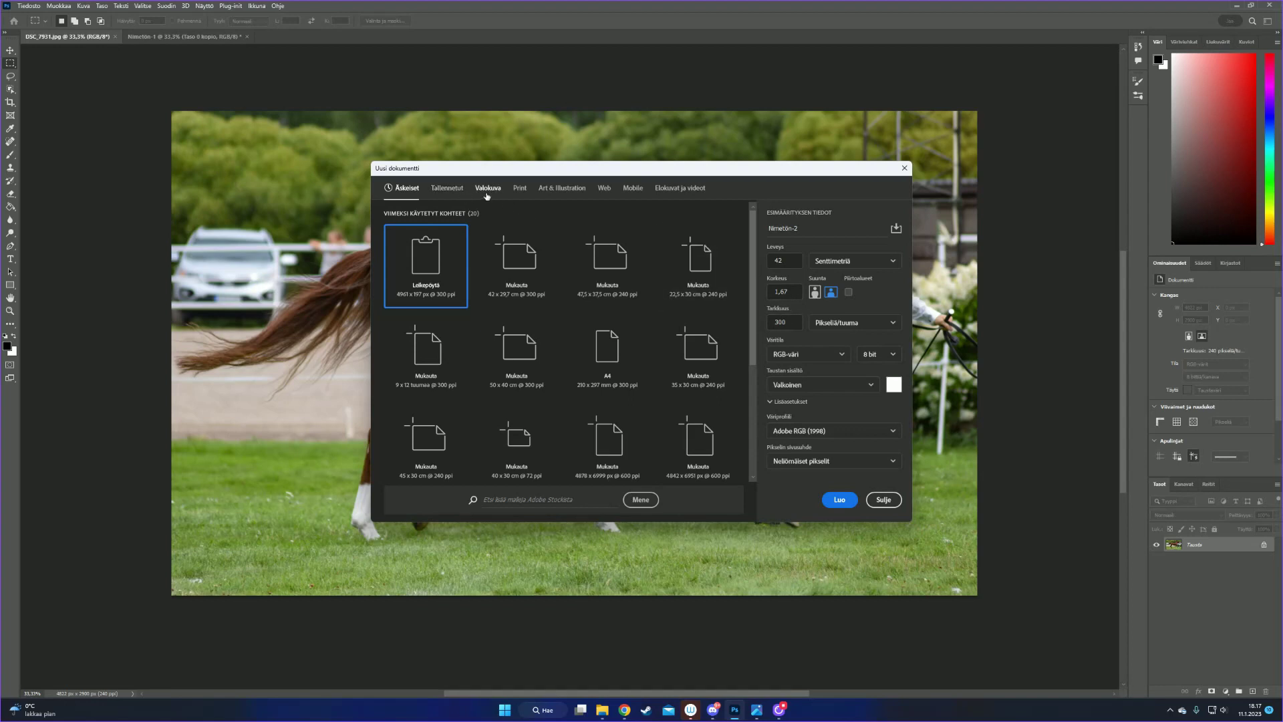
pyautogui.click(515, 189)
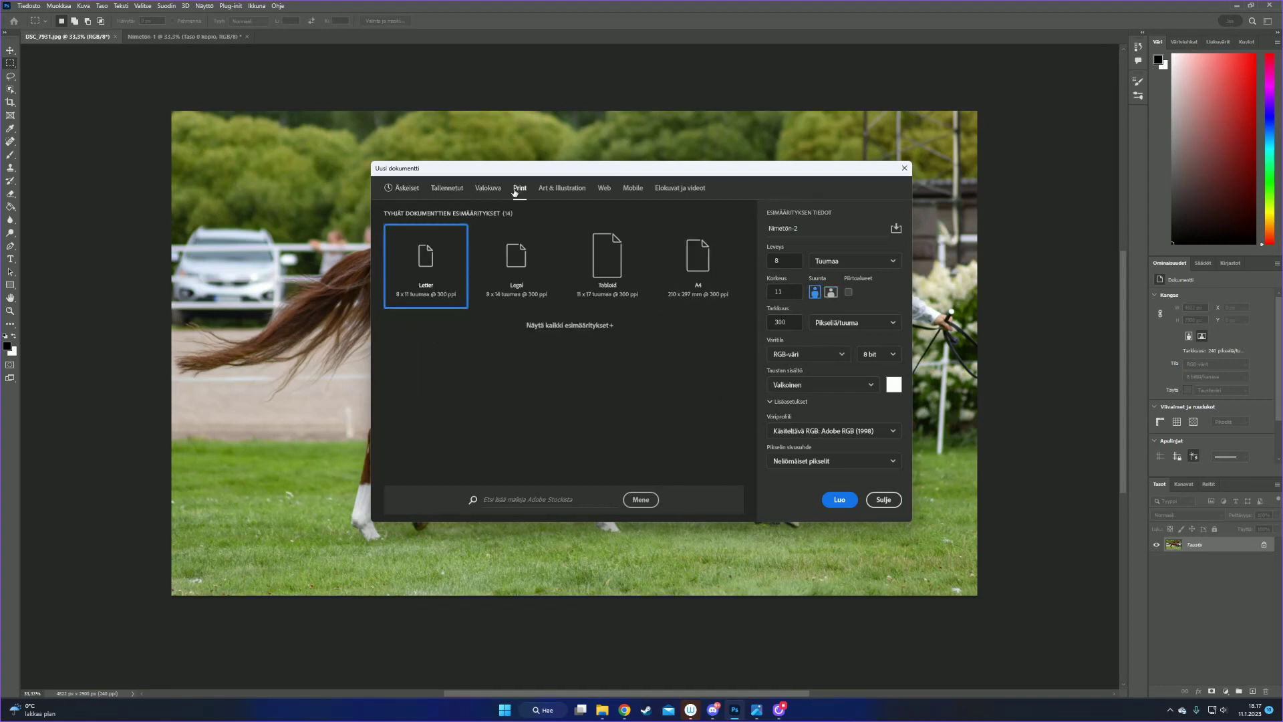
pyautogui.click(555, 325)
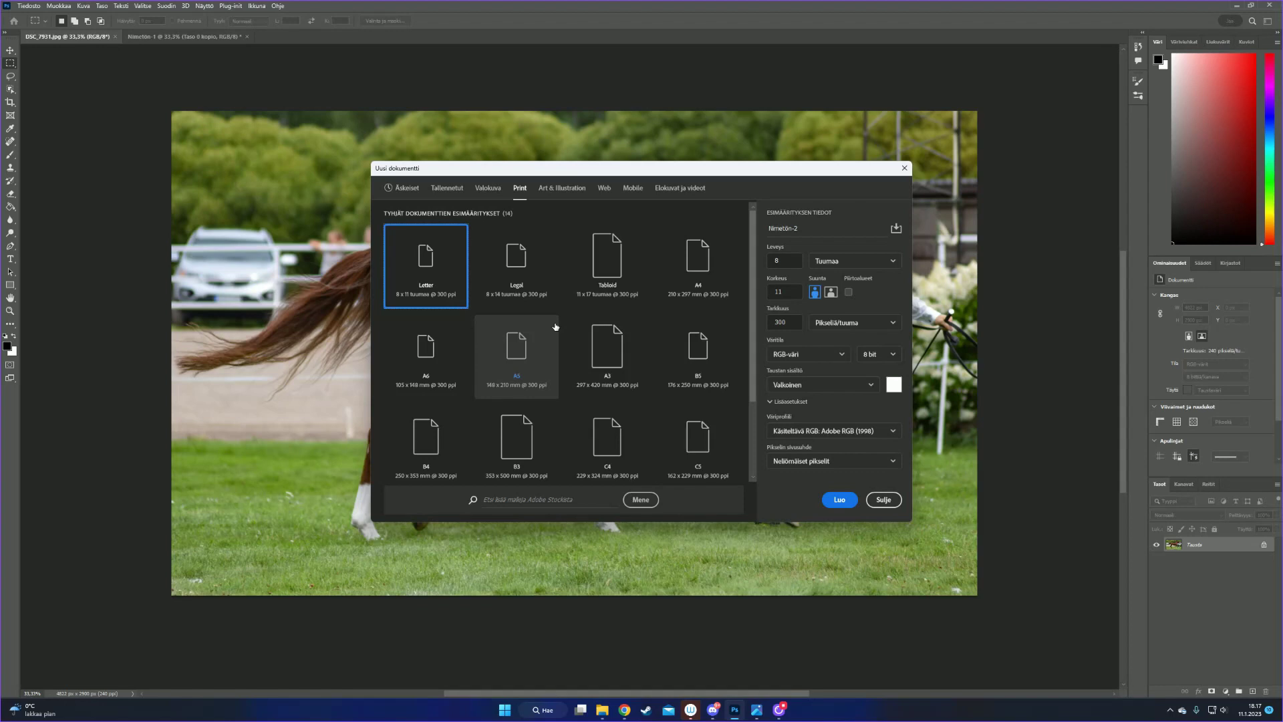
pyautogui.click(618, 349)
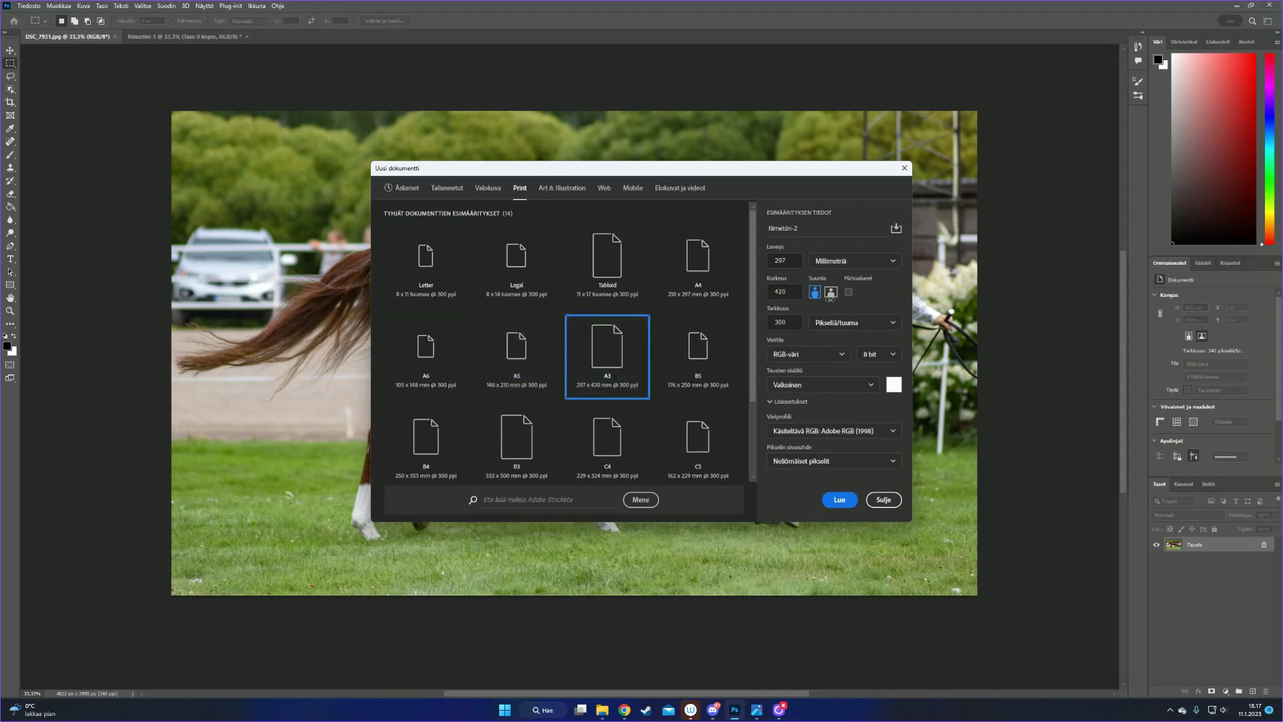
pyautogui.click(831, 296)
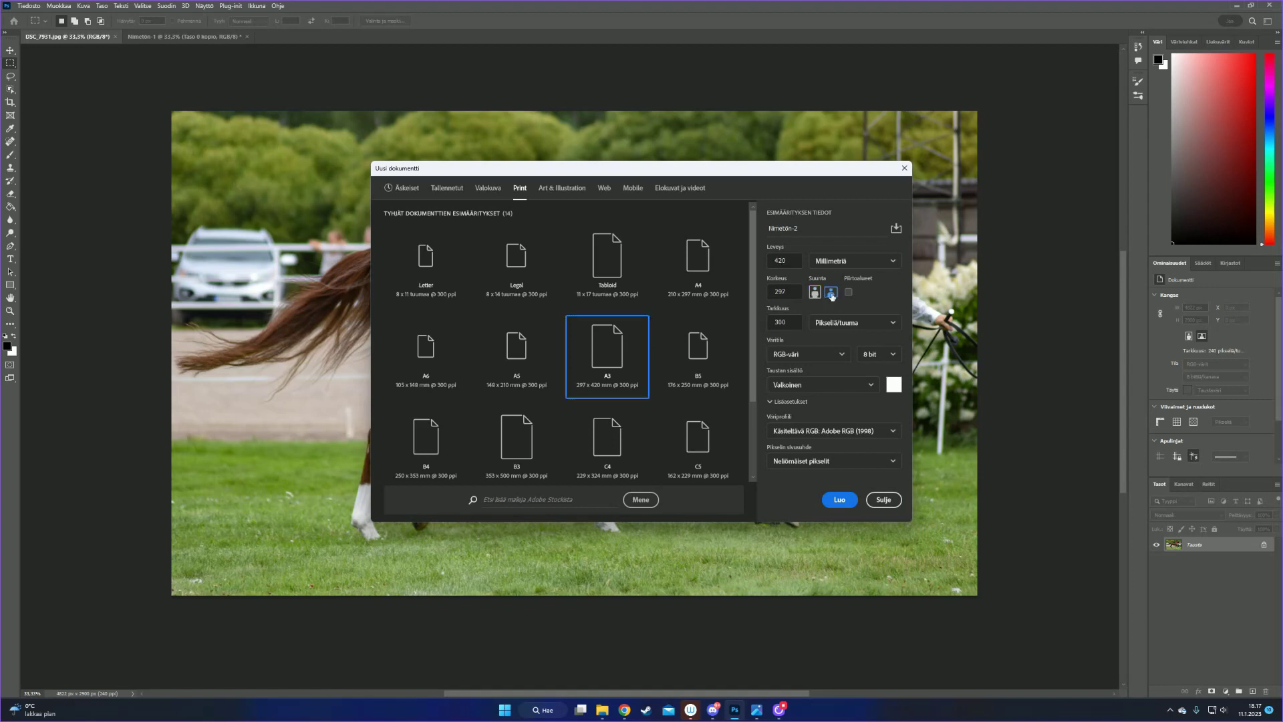
pyautogui.click(839, 500)
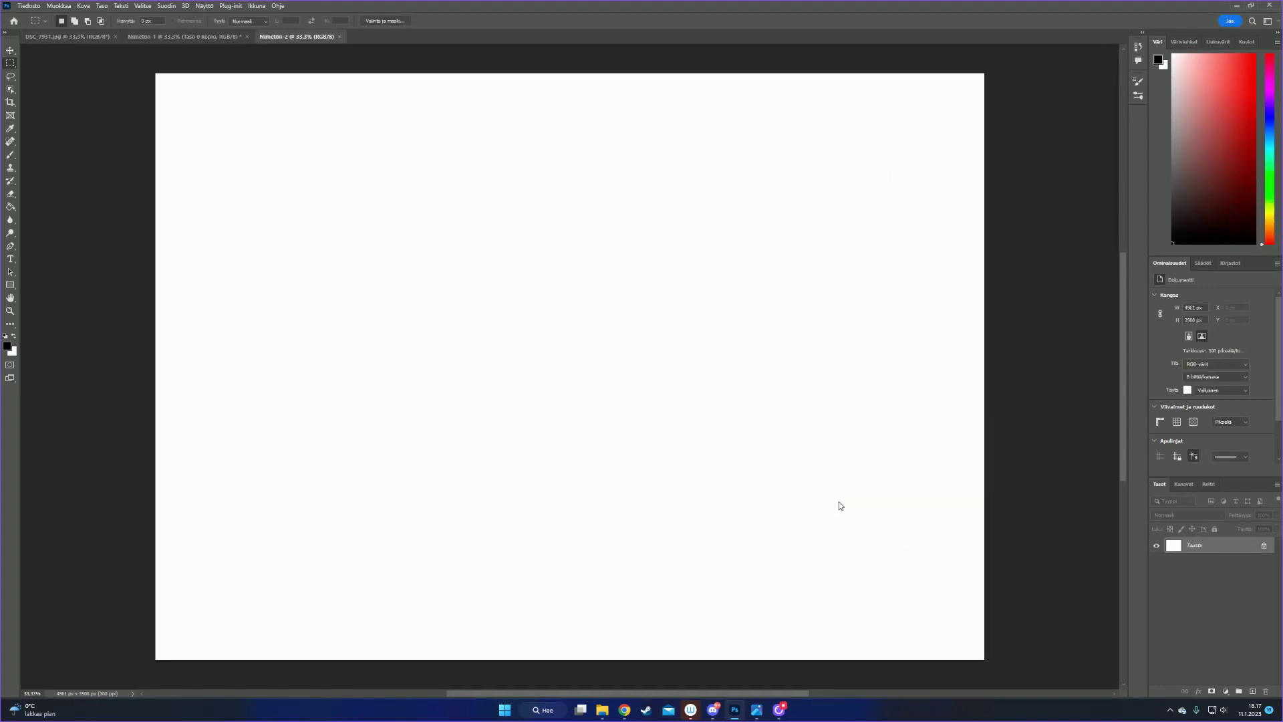
# Copy the entire horse photo from DSC_7931.jpg and paste it into the blank A3 document, converting its colours to preserve their appearance.
pyautogui.click(56, 39)
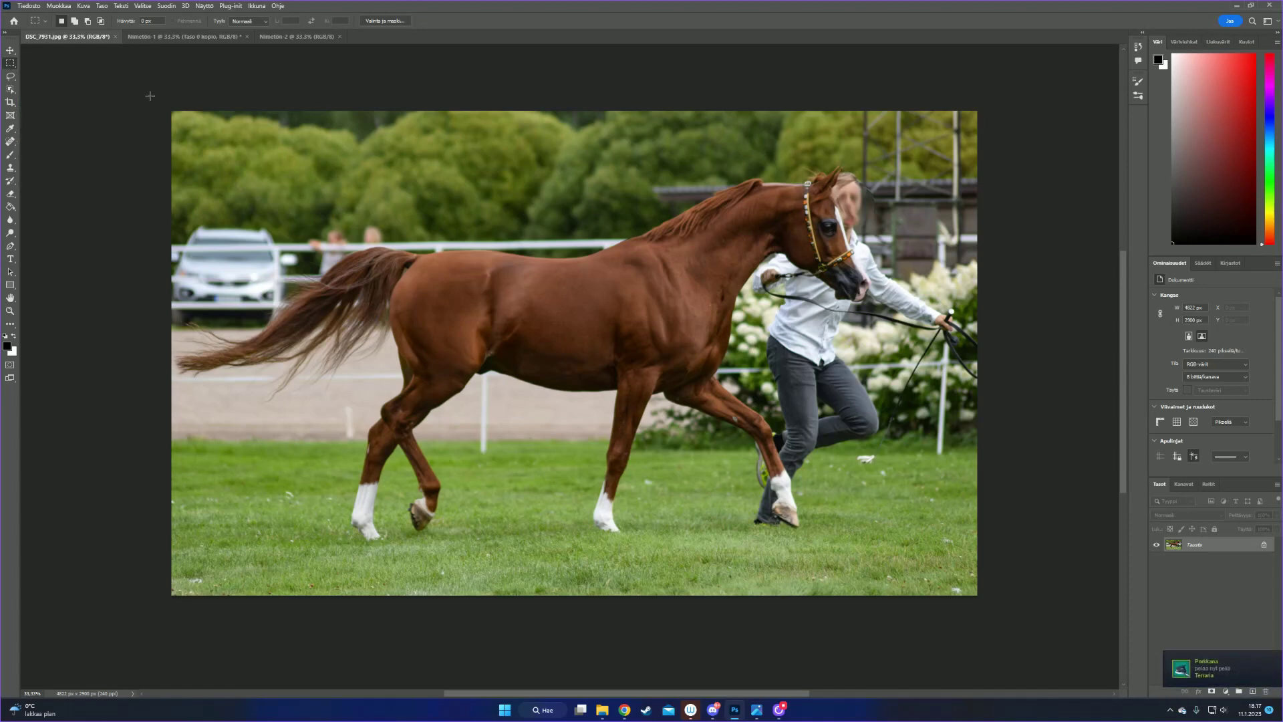
pyautogui.moveTo(166, 92); pyautogui.dragTo(1020, 667)
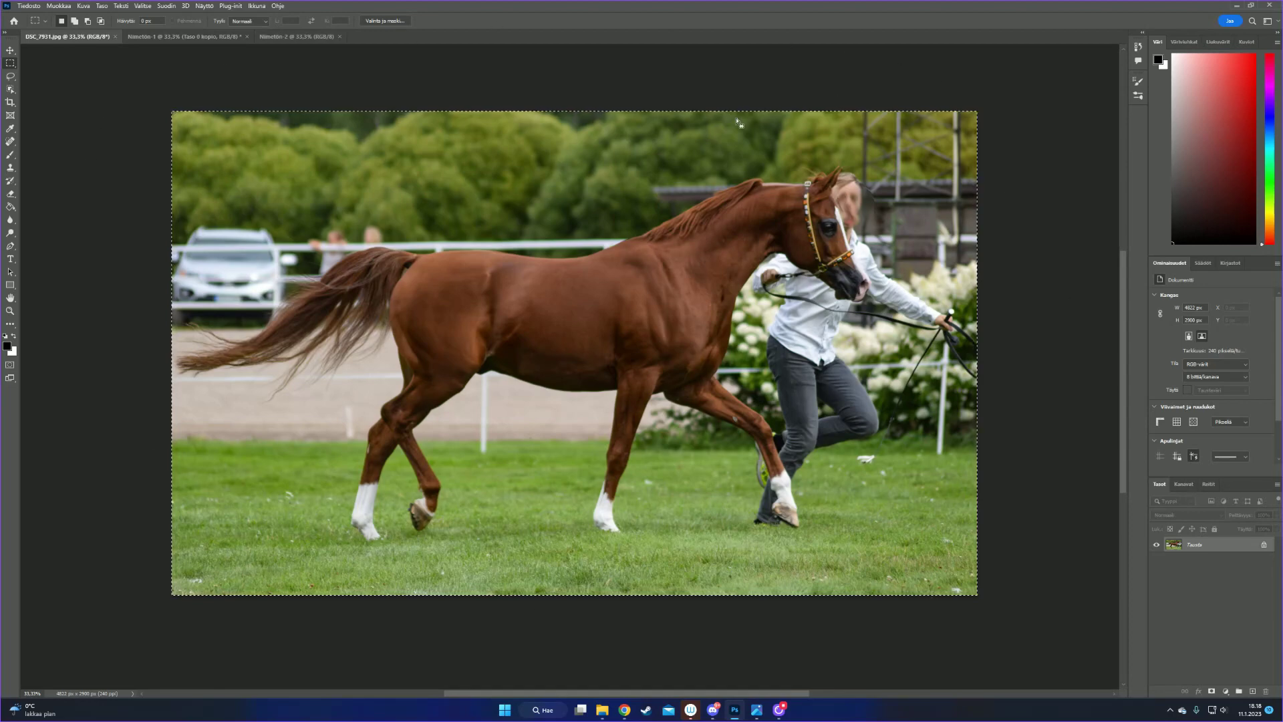
pyautogui.click(275, 37)
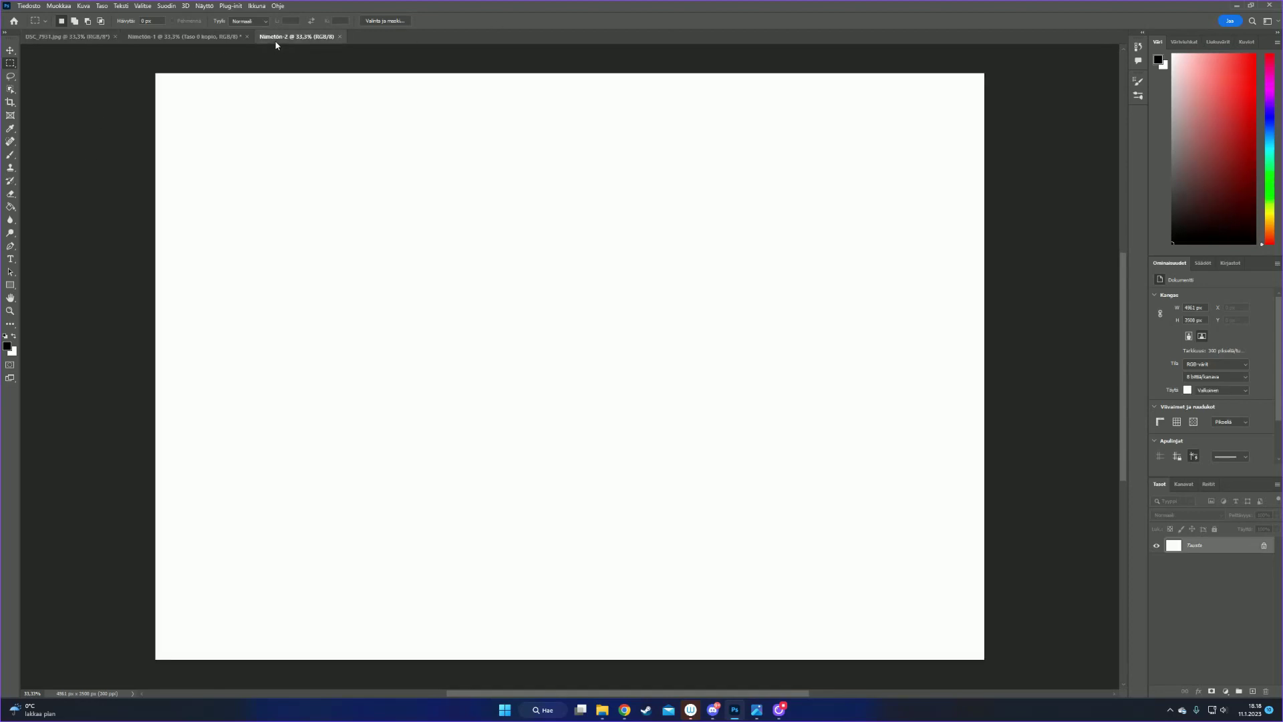
pyautogui.scroll(-4, 753, 299)
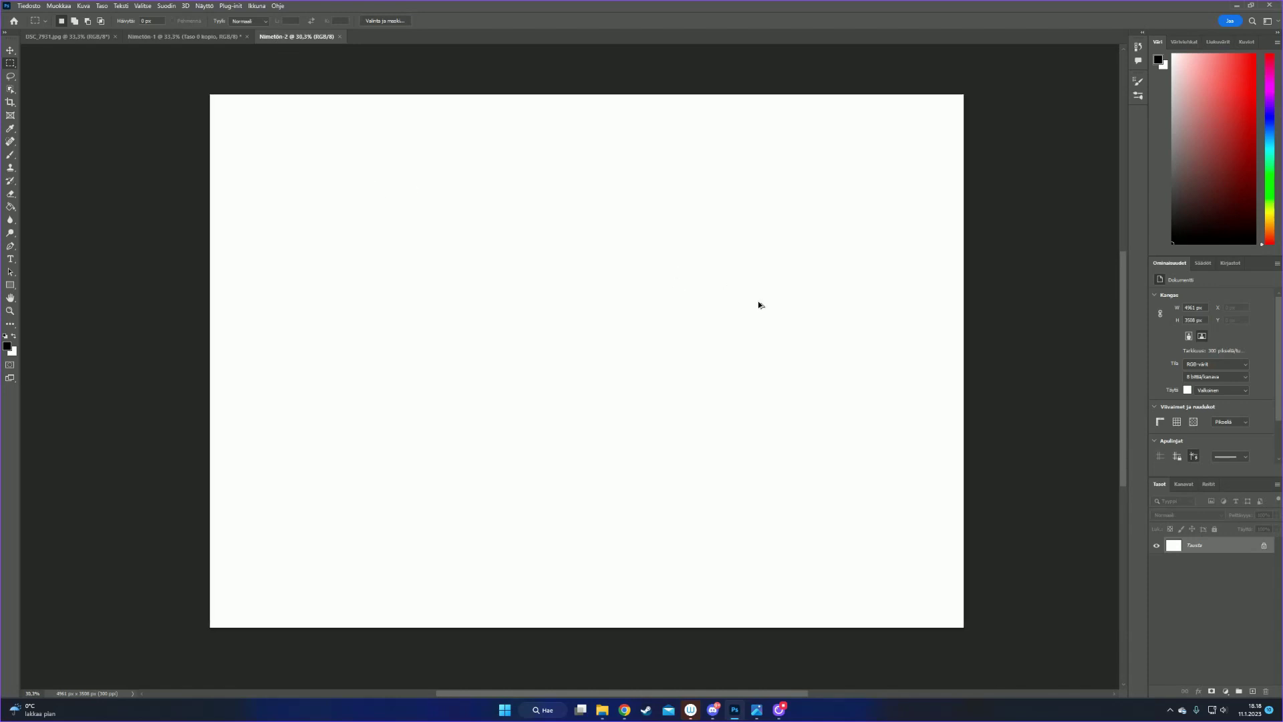
pyautogui.scroll(2, 1021, 377)
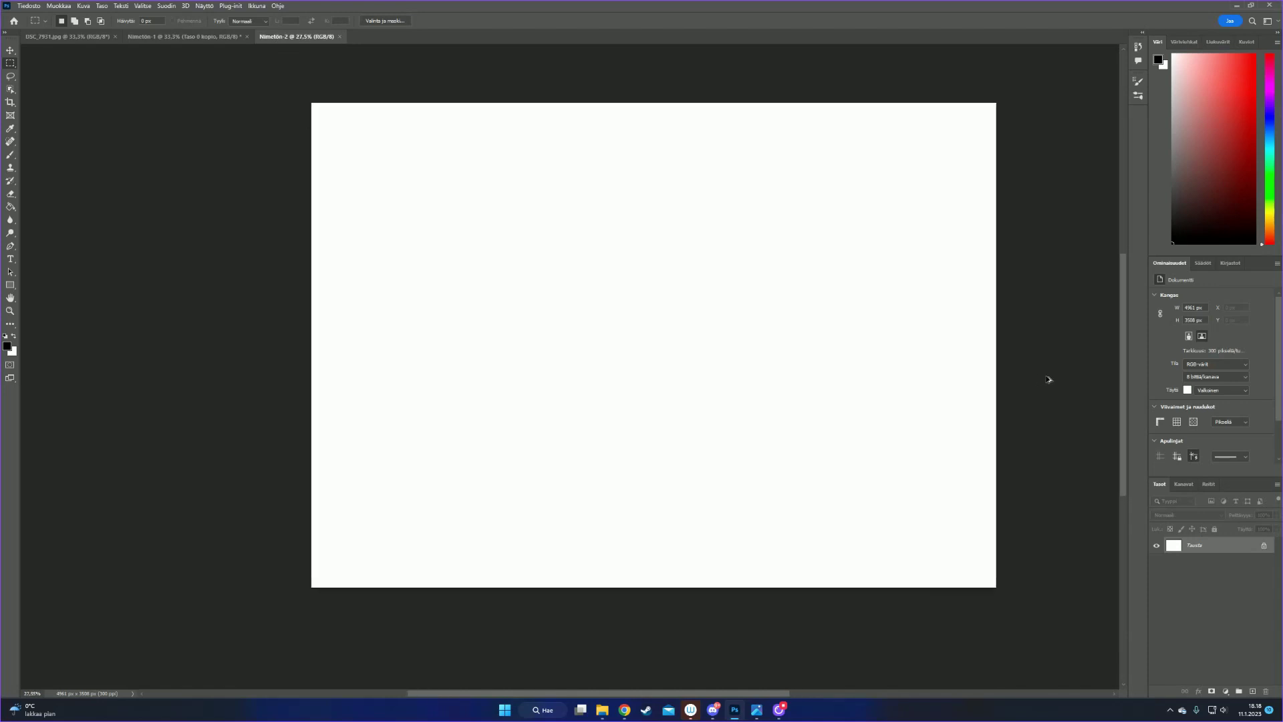
pyautogui.hotkey('ctrl', 'v')
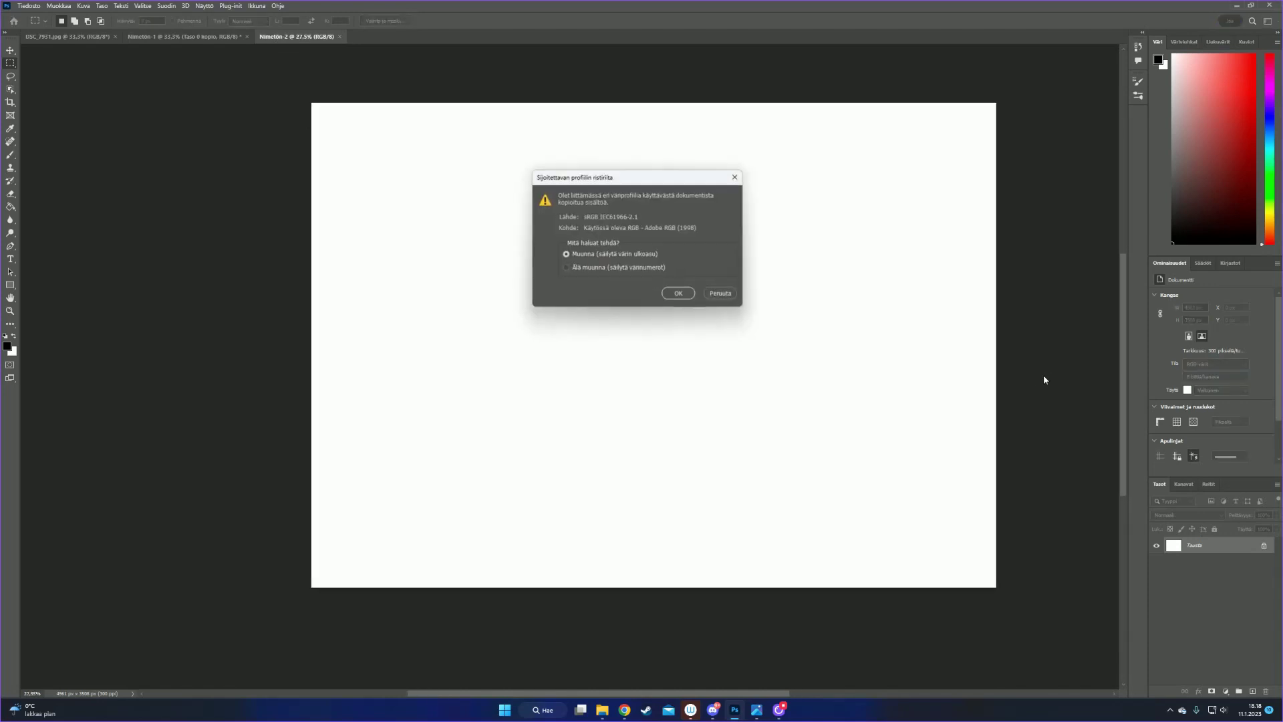
pyautogui.click(676, 292)
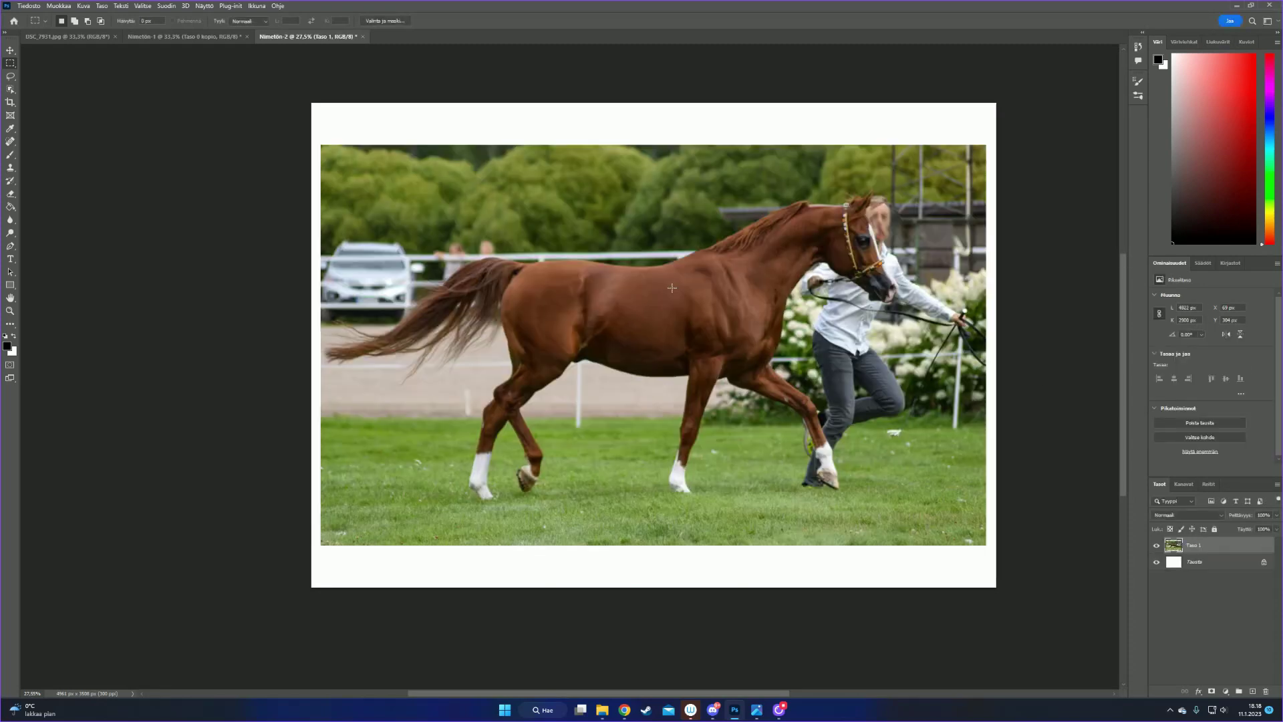
# Paste a second copy of the horse photo into the A3 document with the same colour conversion.
pyautogui.click(87, 12)
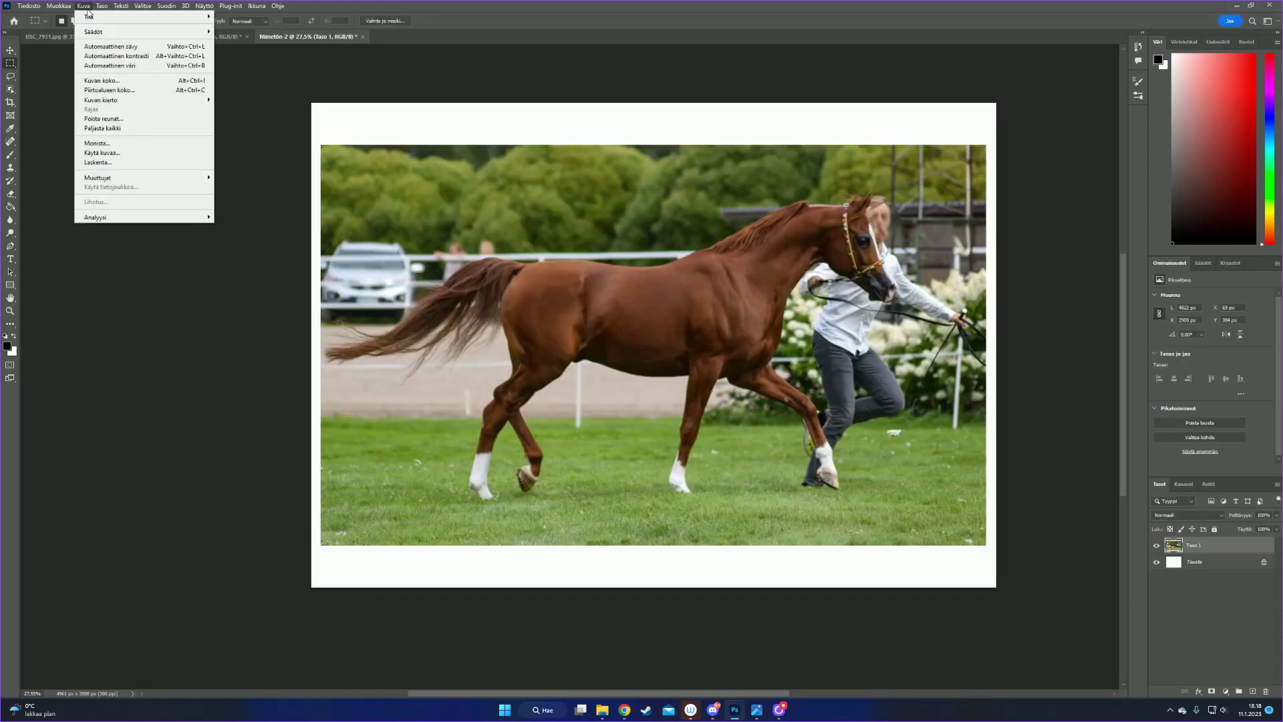
pyautogui.moveTo(59, 6)
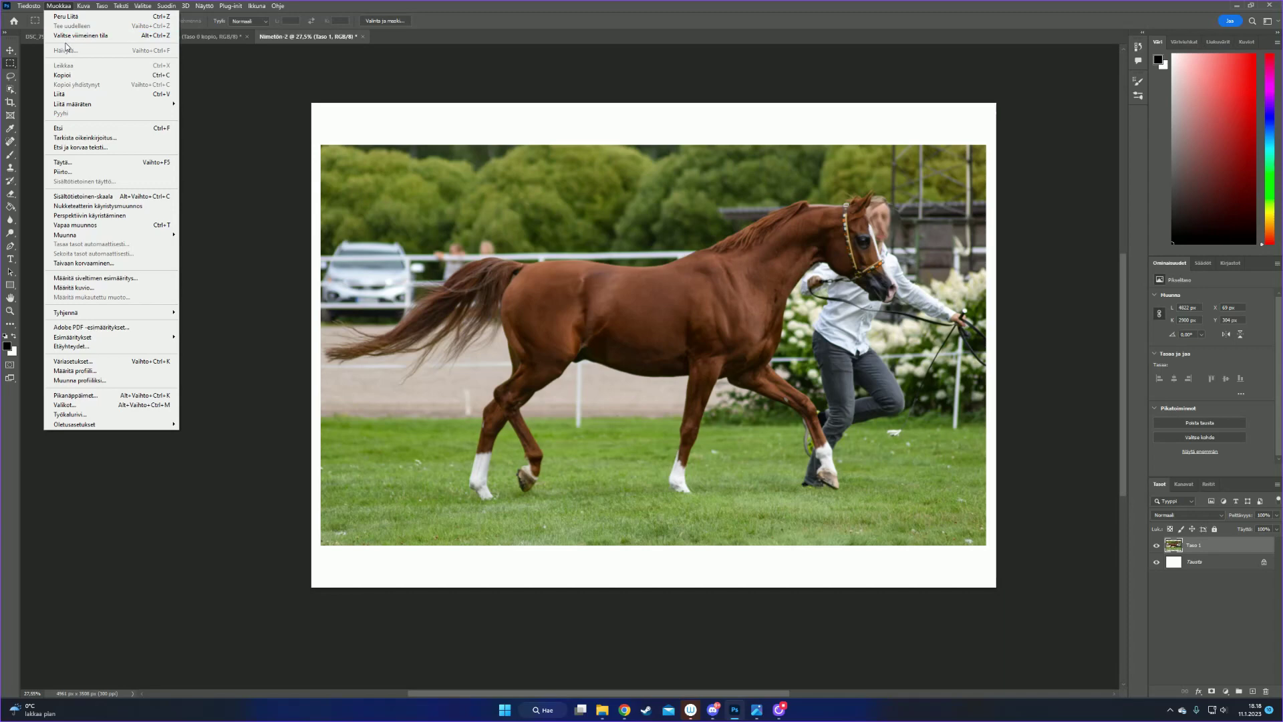
pyautogui.click(64, 95)
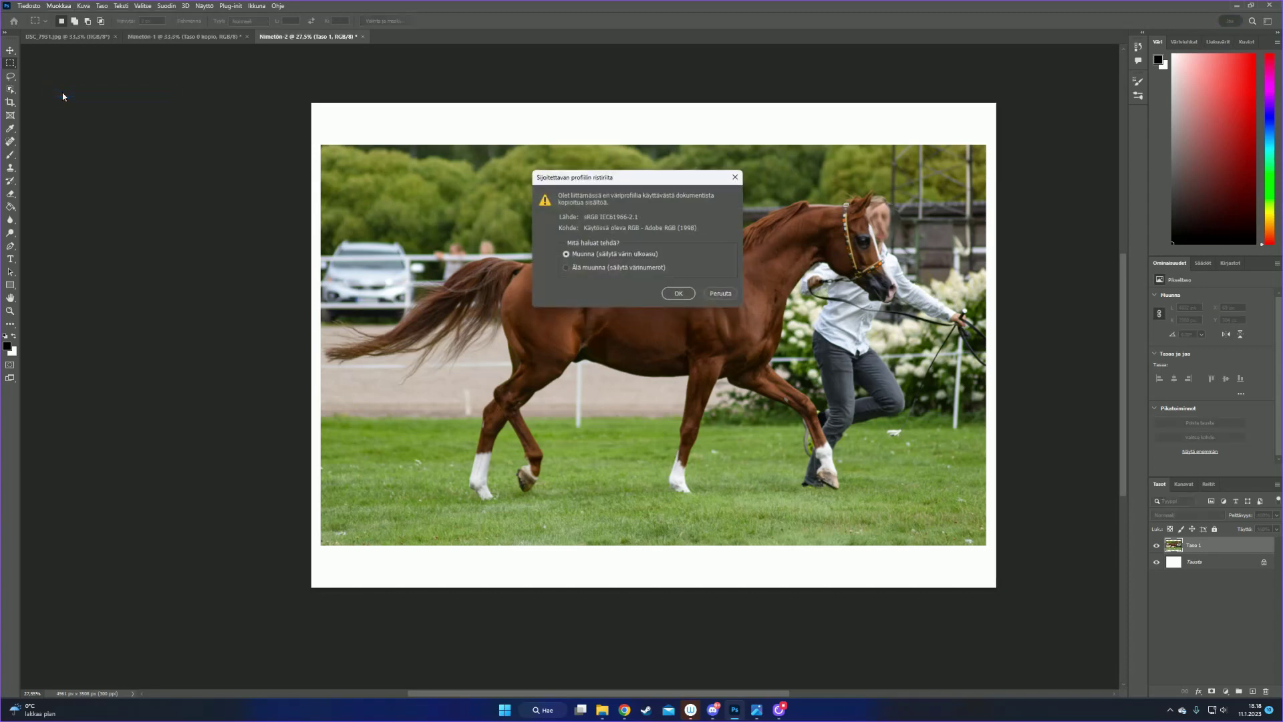
pyautogui.click(678, 293)
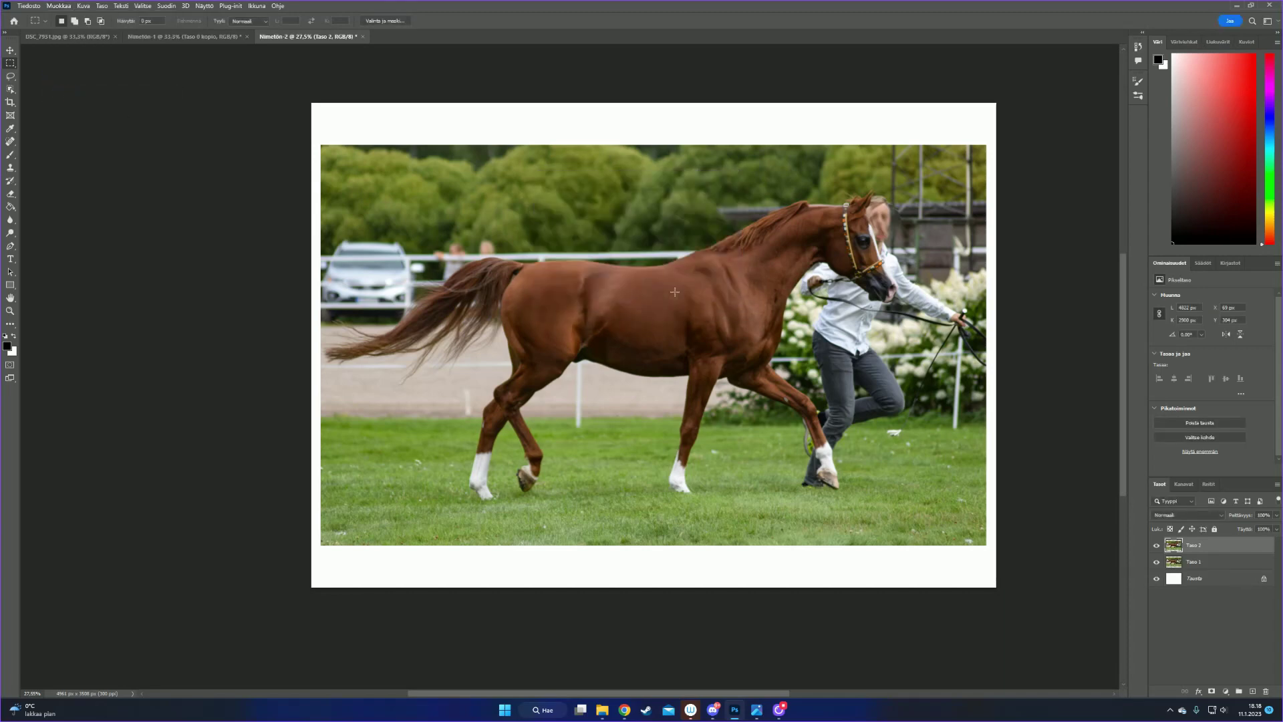
# Try moving the second photo copy toward the upper edge of the canvas, and undo the move.
pyautogui.click(10, 50)
pyautogui.moveTo(781, 356); pyautogui.dragTo(773, 328)
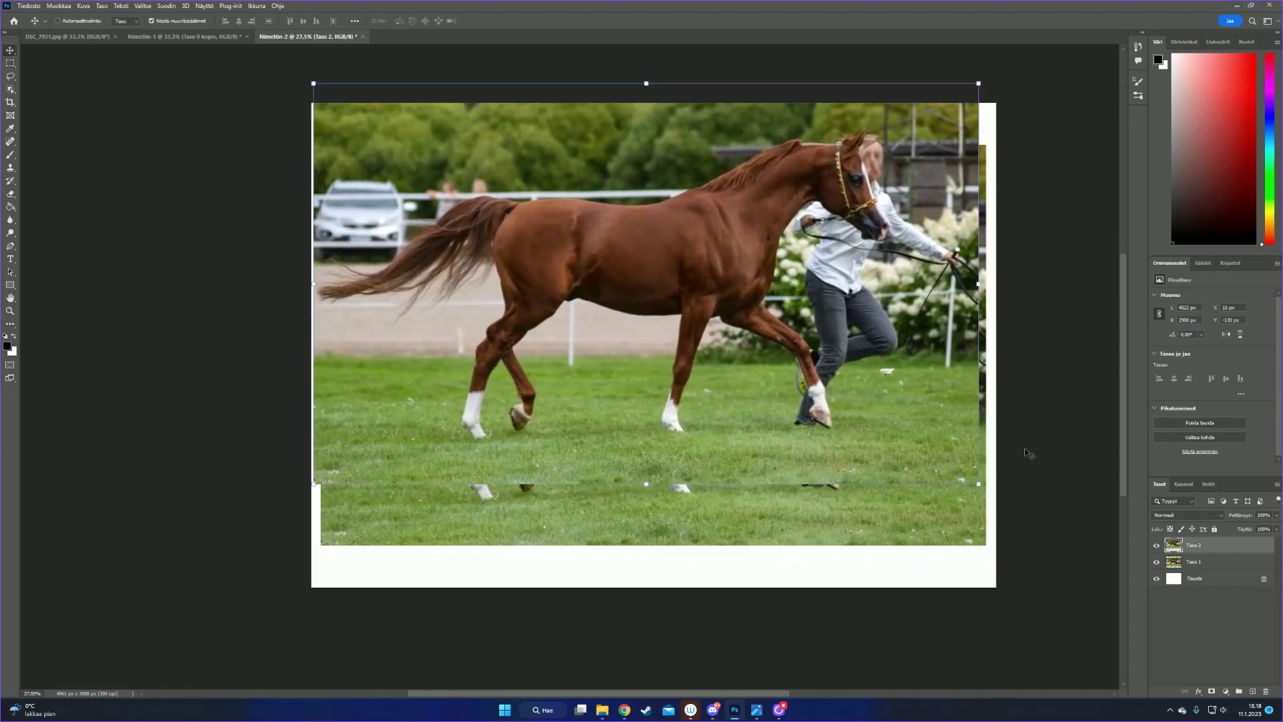
pyautogui.click(9, 64)
pyautogui.hotkey('ctrl', 'z')
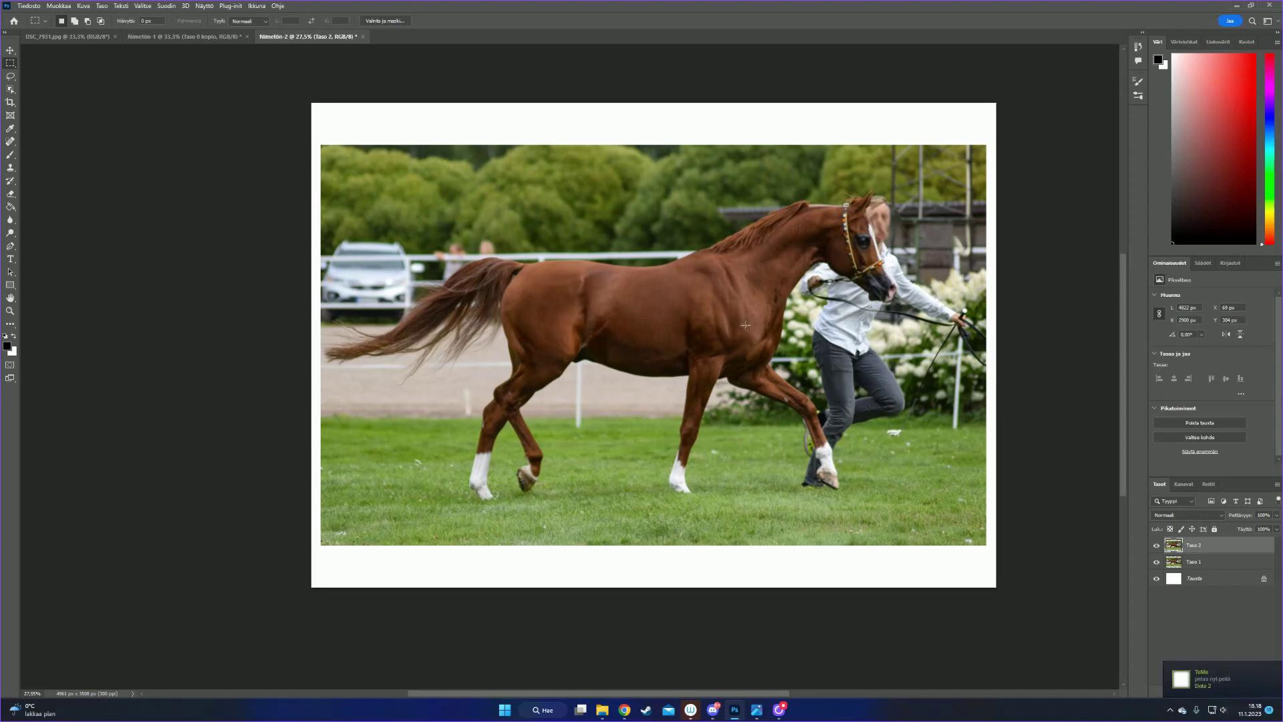
# Try moving the second photo copy down and to the left, and undo both the move and the duplicate paste.
pyautogui.click(9, 53)
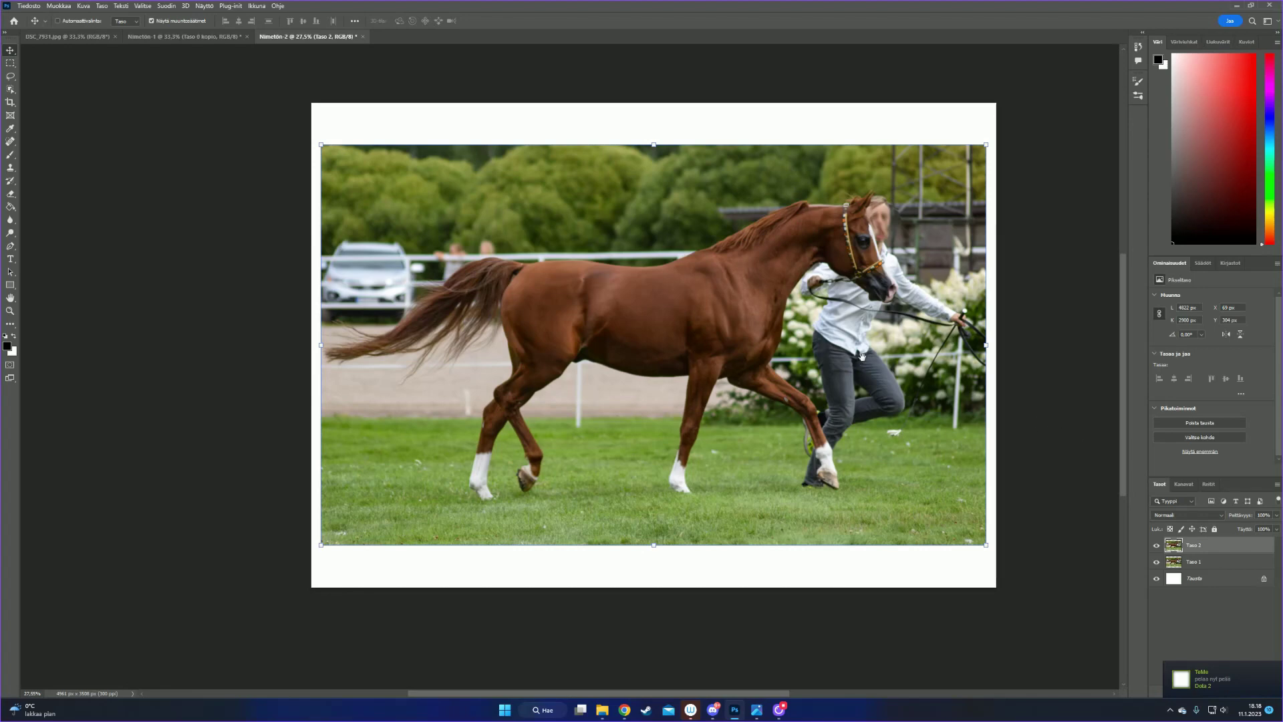
pyautogui.hscroll(3, 855, 364)
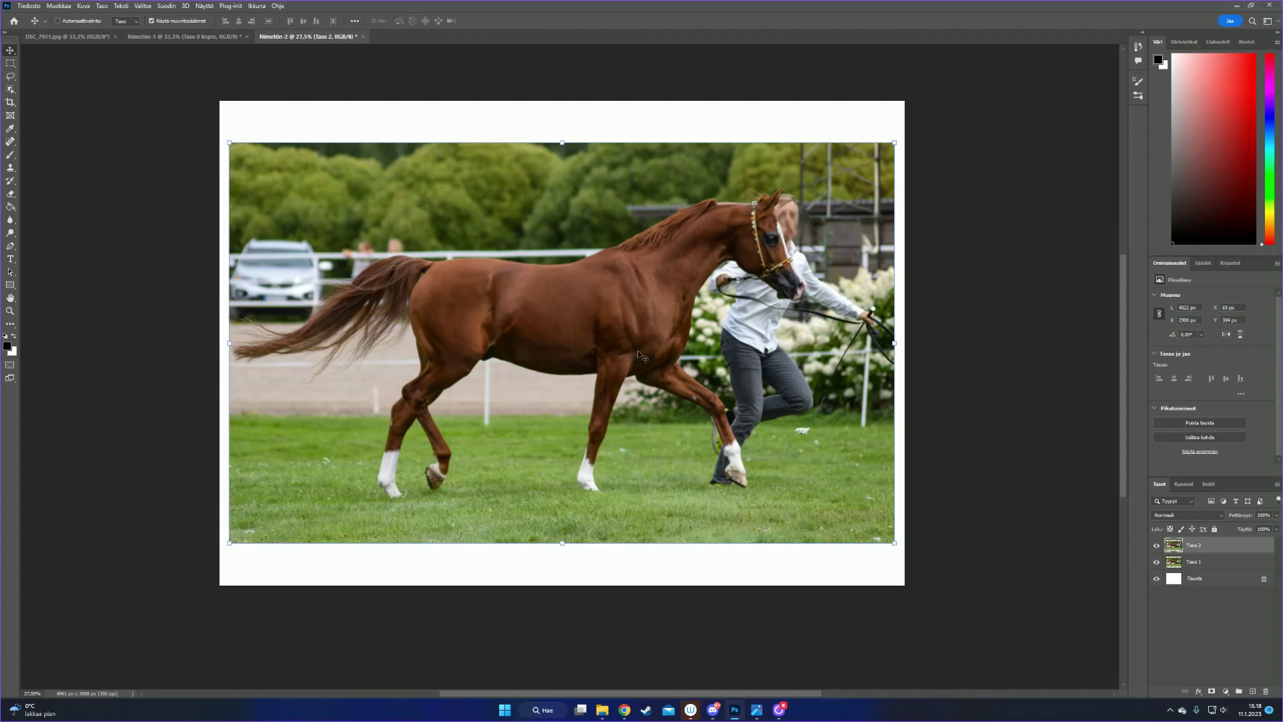
pyautogui.moveTo(641, 321); pyautogui.dragTo(539, 359)
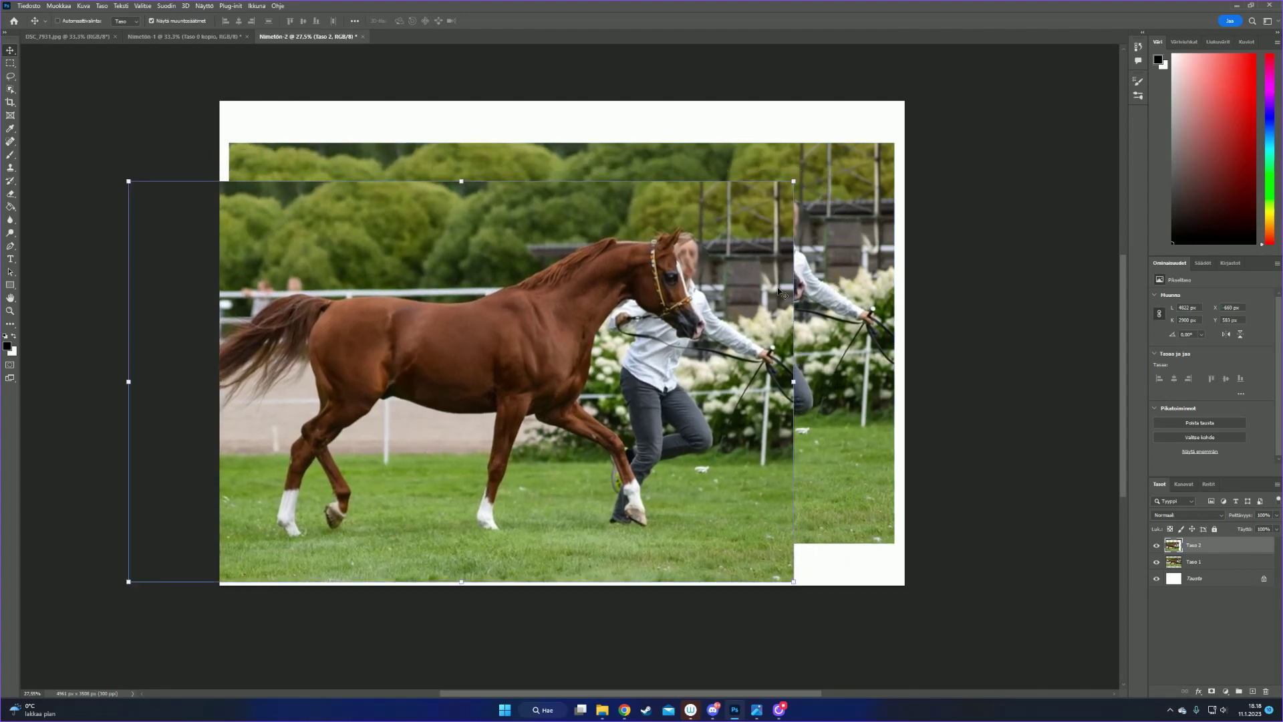
pyautogui.click(9, 64)
pyautogui.hotkey('ctrl', 'z')
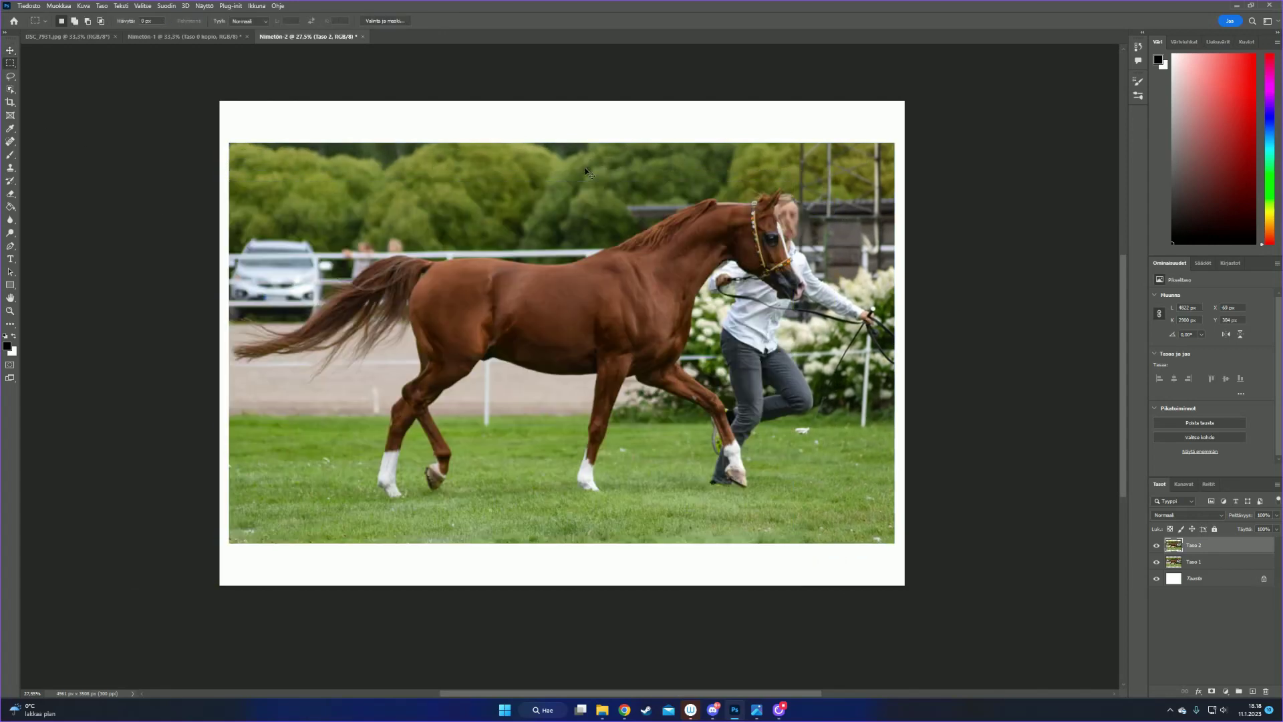
pyautogui.hotkey('ctrl', 'z')
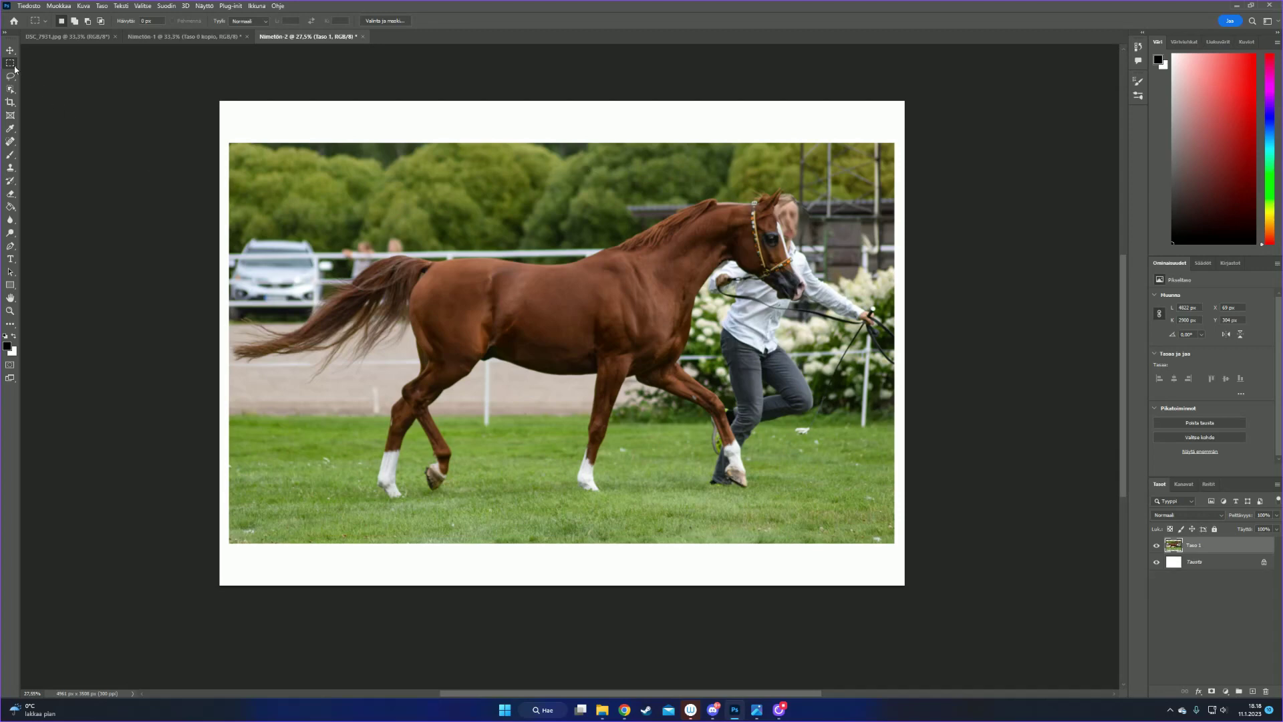
# Enlarge the horse photo layer proportionally to about 121% and reposition it over the white canvas.
pyautogui.click(10, 50)
pyautogui.moveTo(659, 324); pyautogui.dragTo(559, 359)
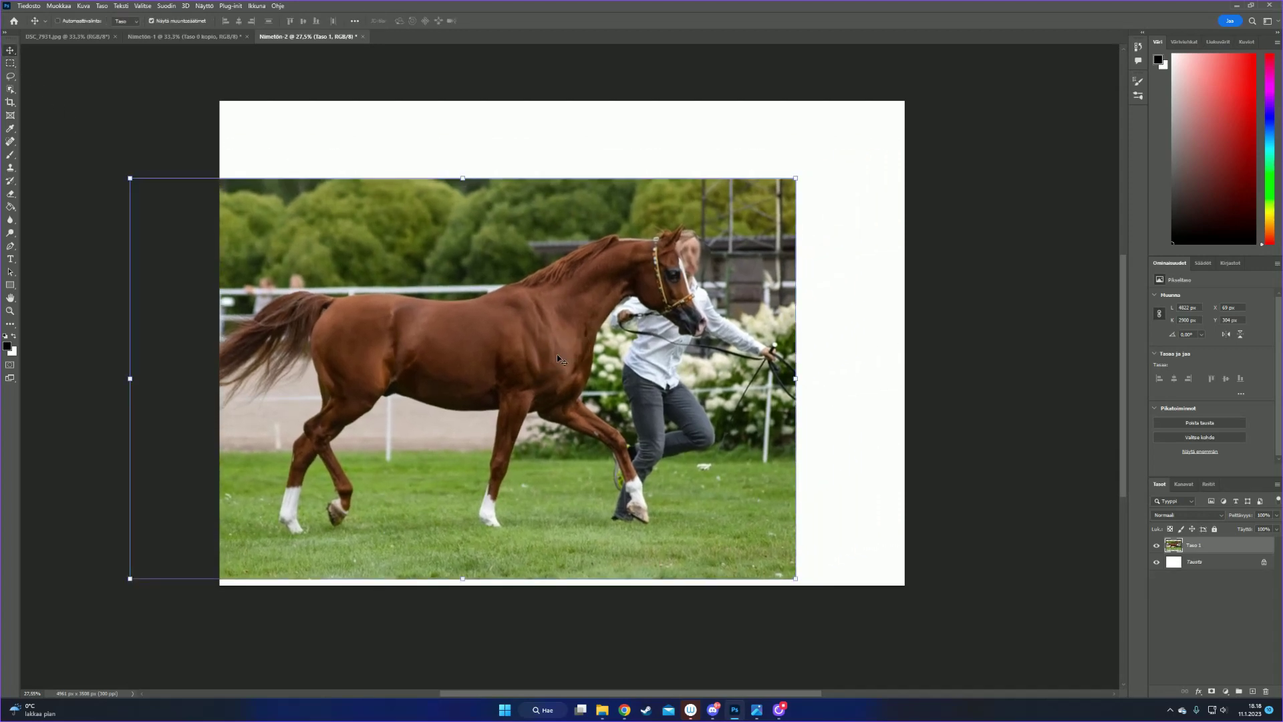
pyautogui.moveTo(795, 178); pyautogui.dragTo(933, 95)
pyautogui.moveTo(669, 374)
pyautogui.mouseDown()
pyautogui.moveTo(702, 372)
pyautogui.moveTo(689, 380)
pyautogui.mouseUp()
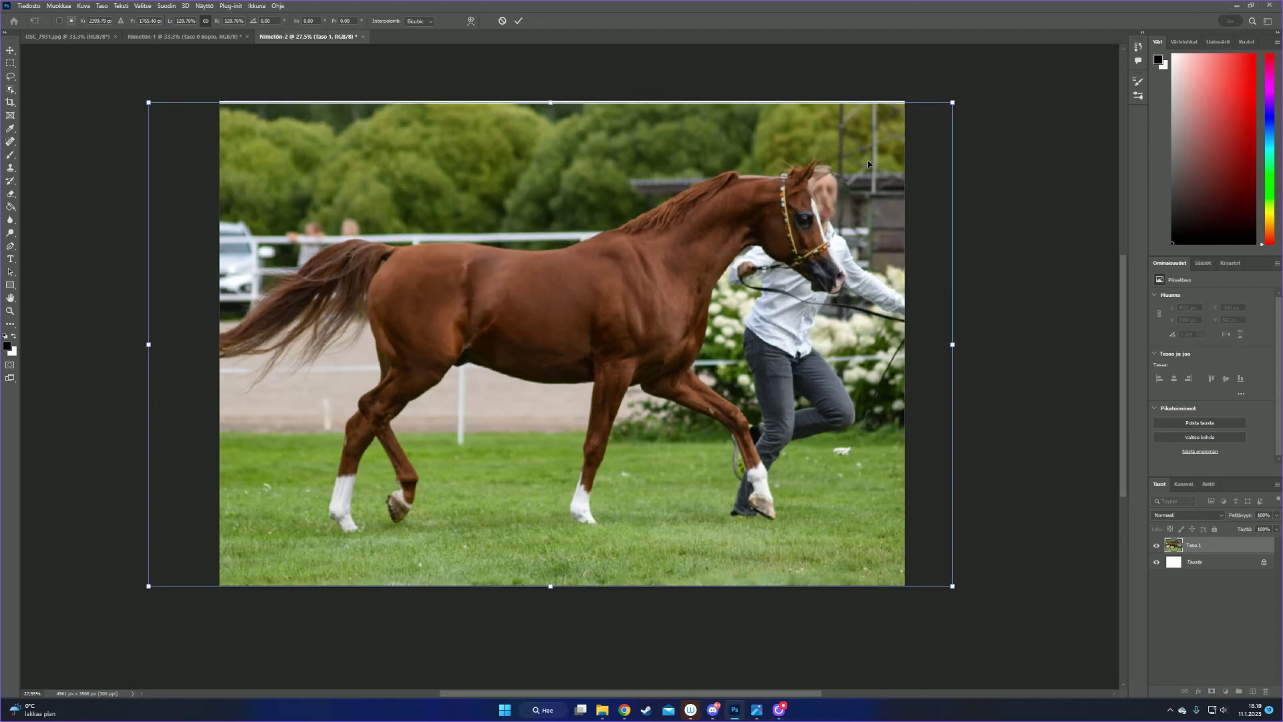
# Scale the horse photo layer down proportionally to about 115%, shift it slightly up and left over the canvas, and apply the transform.
pyautogui.moveTo(952, 102)
pyautogui.mouseDown()
pyautogui.moveTo(911, 114)
pyautogui.moveTo(936, 103)
pyautogui.mouseUp()
pyautogui.moveTo(790, 243); pyautogui.dragTo(794, 251)
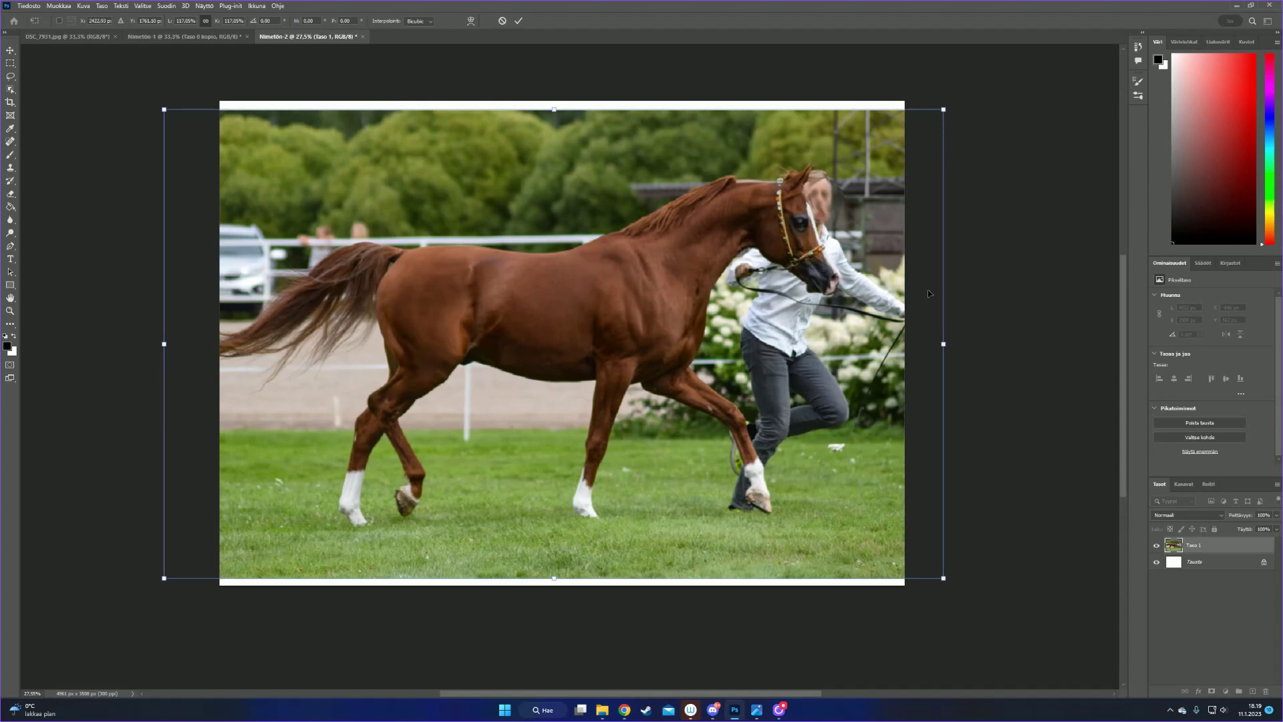
pyautogui.moveTo(943, 289); pyautogui.dragTo(932, 289)
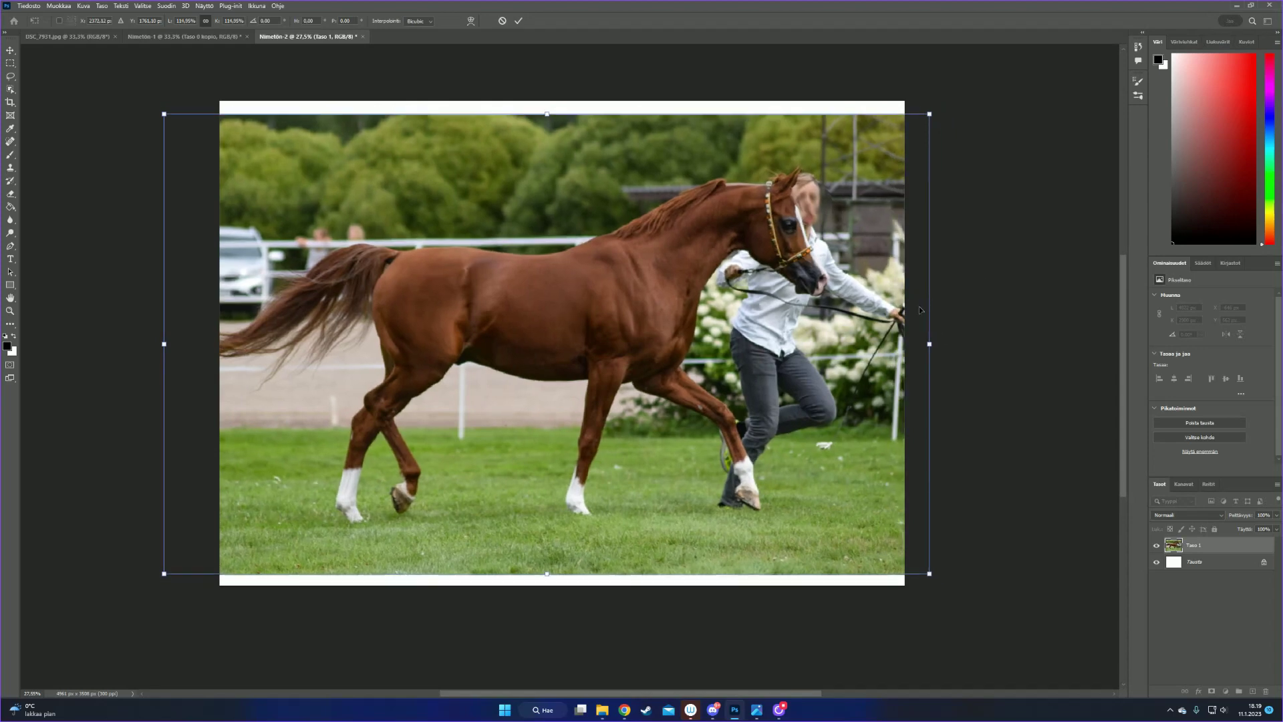
pyautogui.moveTo(701, 388); pyautogui.dragTo(695, 384)
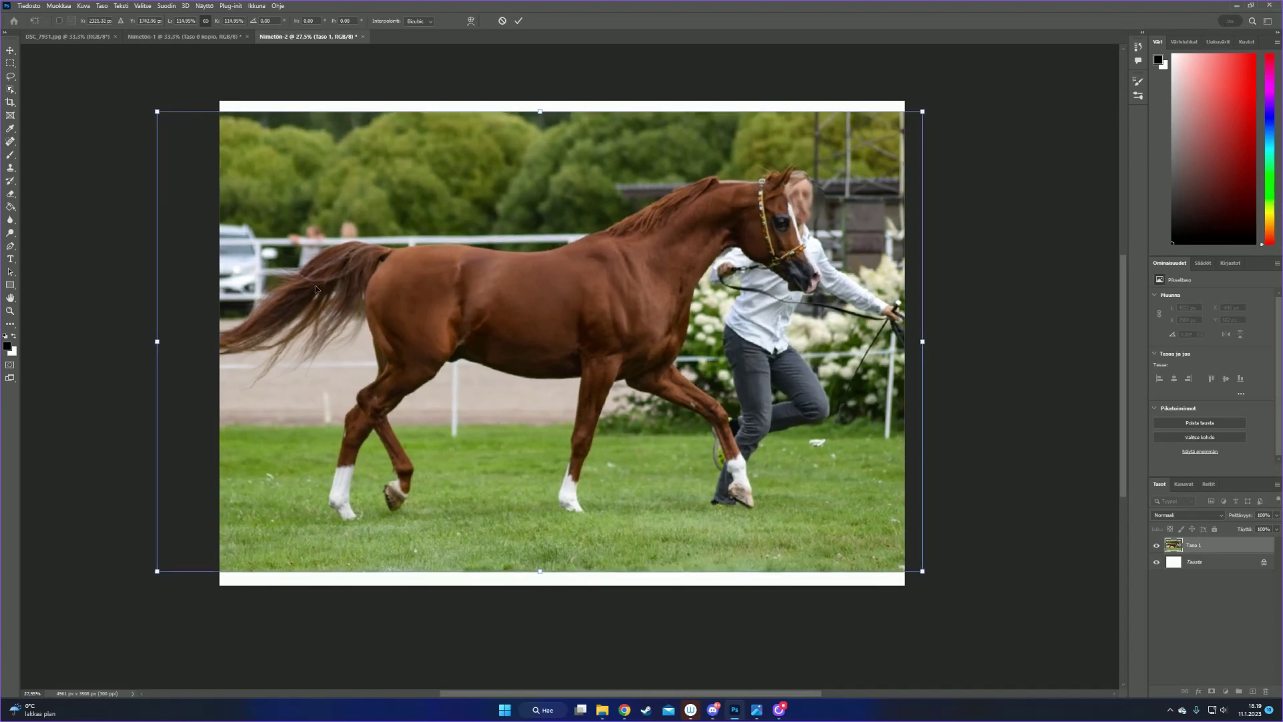
pyautogui.click(10, 64)
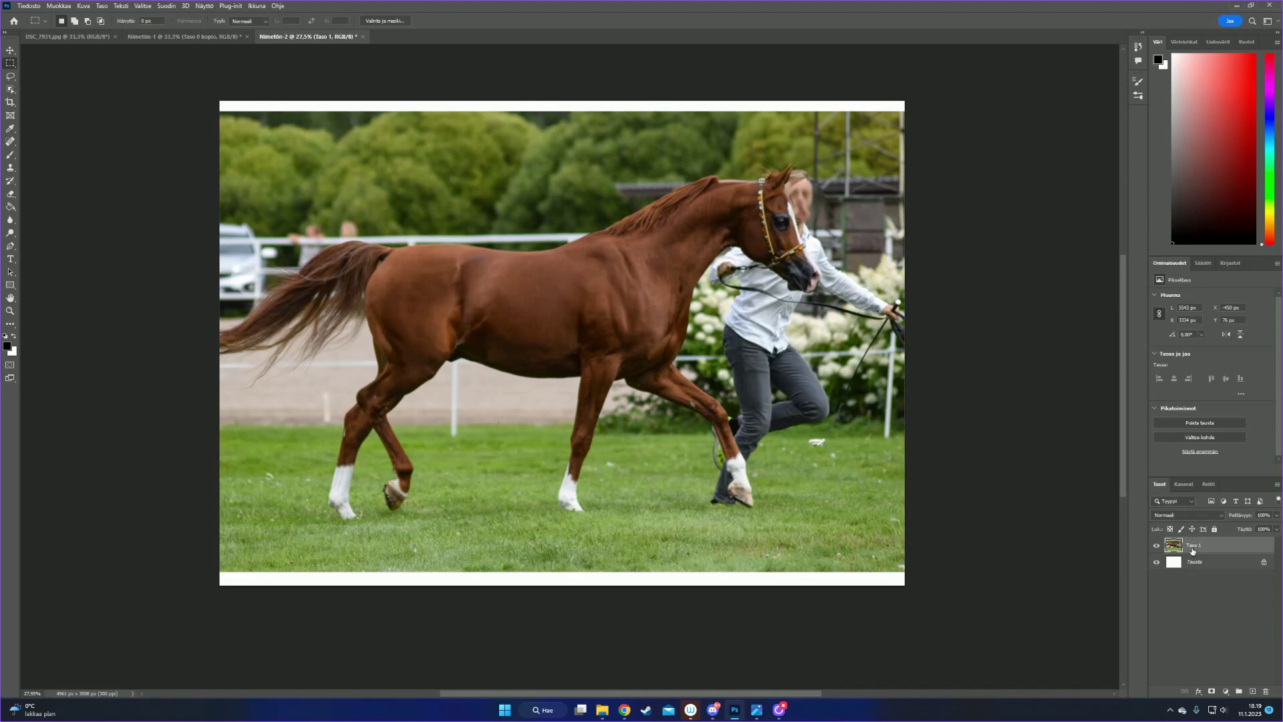
# Merge the visible layers and duplicate the merged background layer as "Tausta kopio".
pyautogui.rightClick(1201, 544)
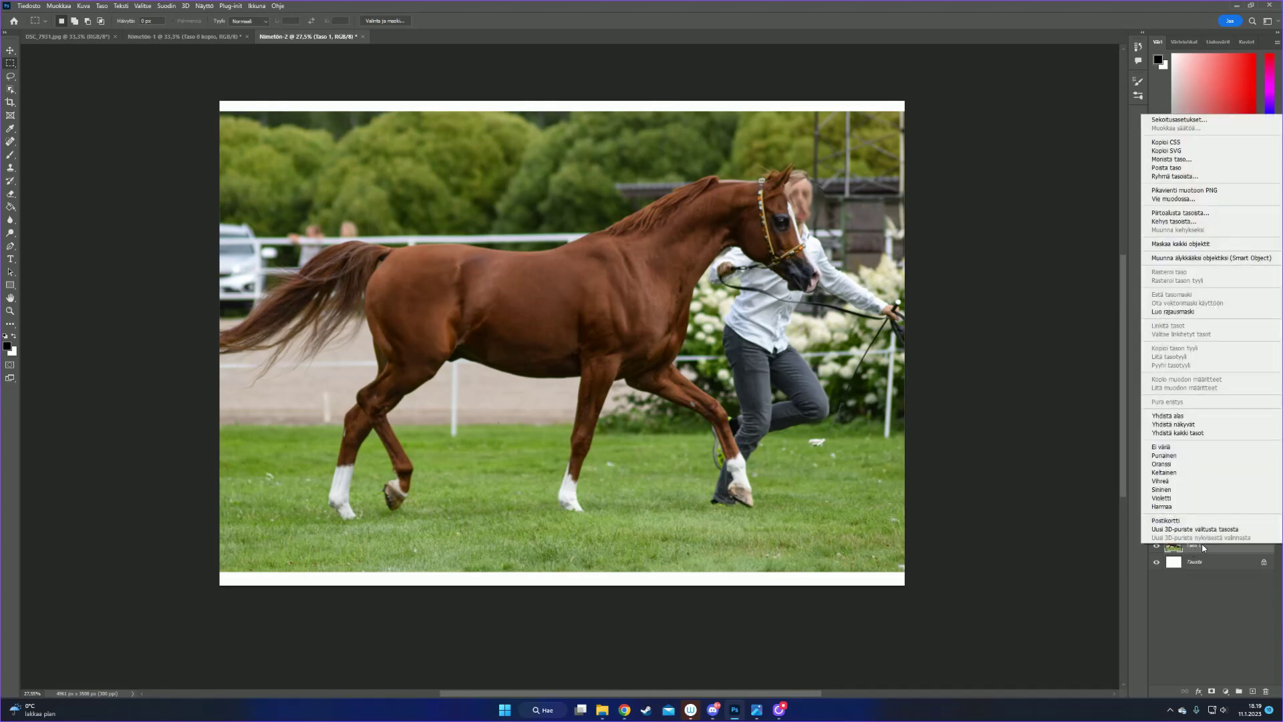
pyautogui.click(1190, 422)
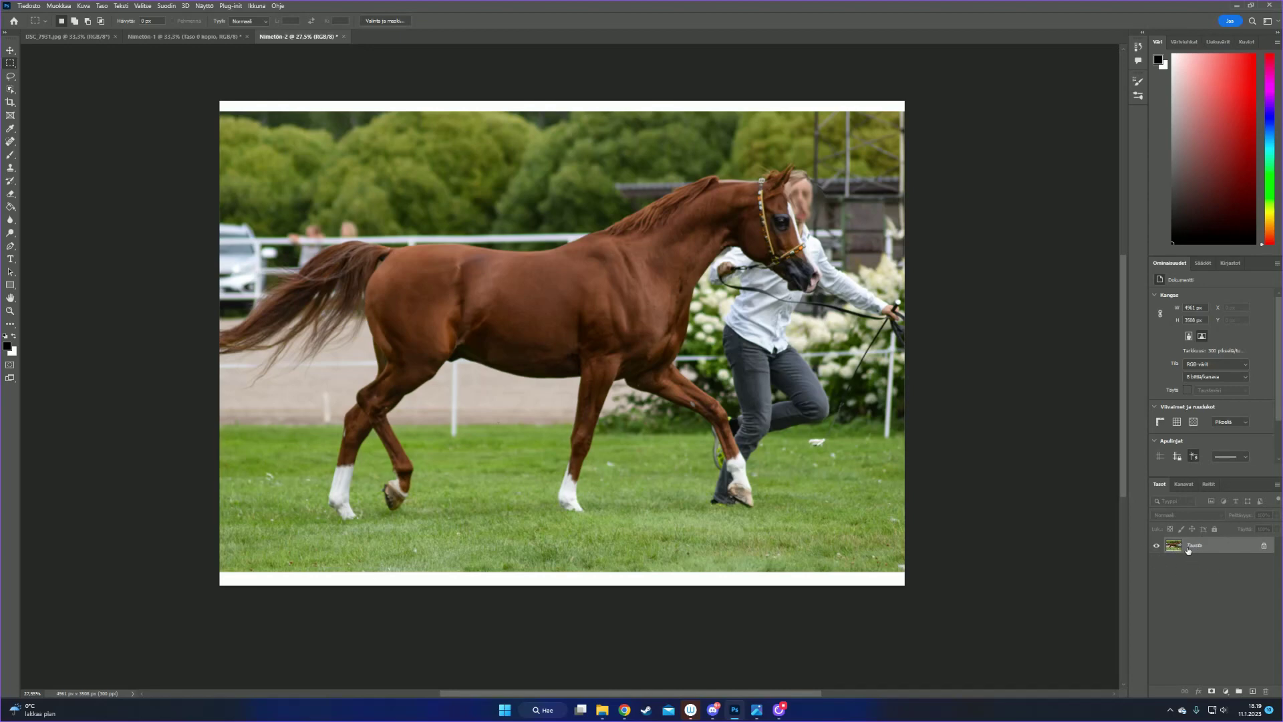
pyautogui.rightClick(1188, 550)
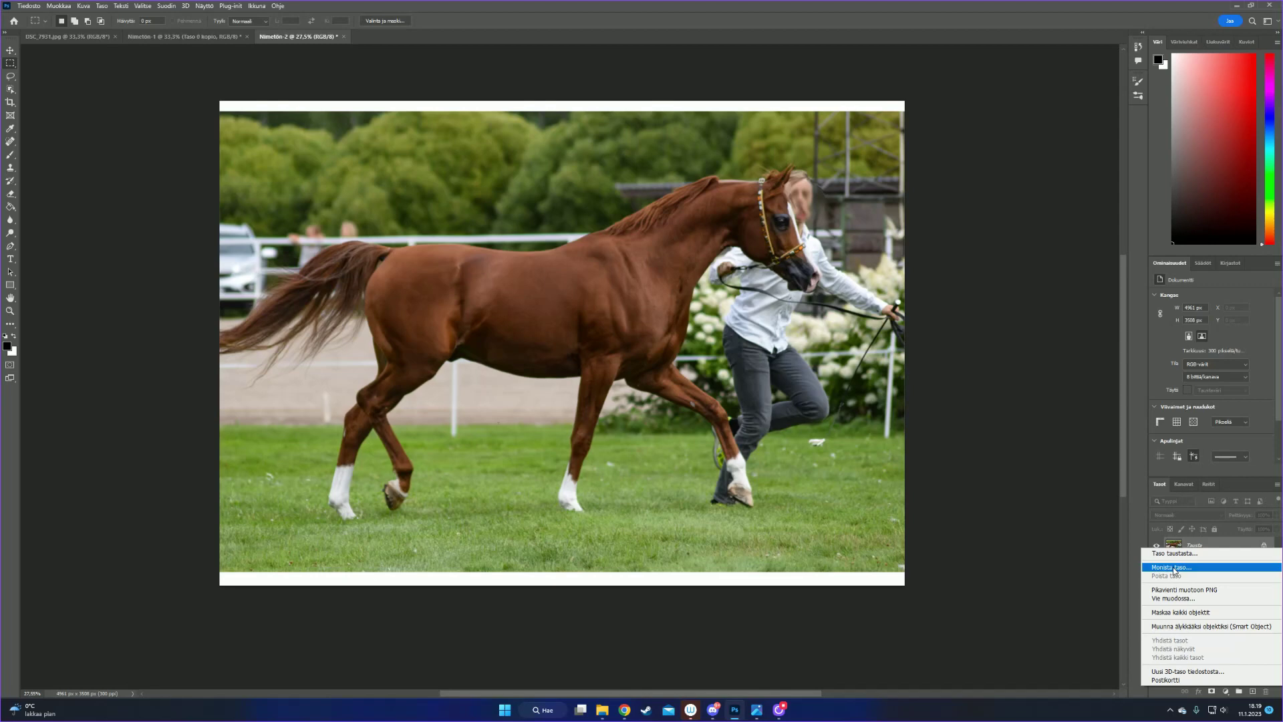
pyautogui.click(1174, 567)
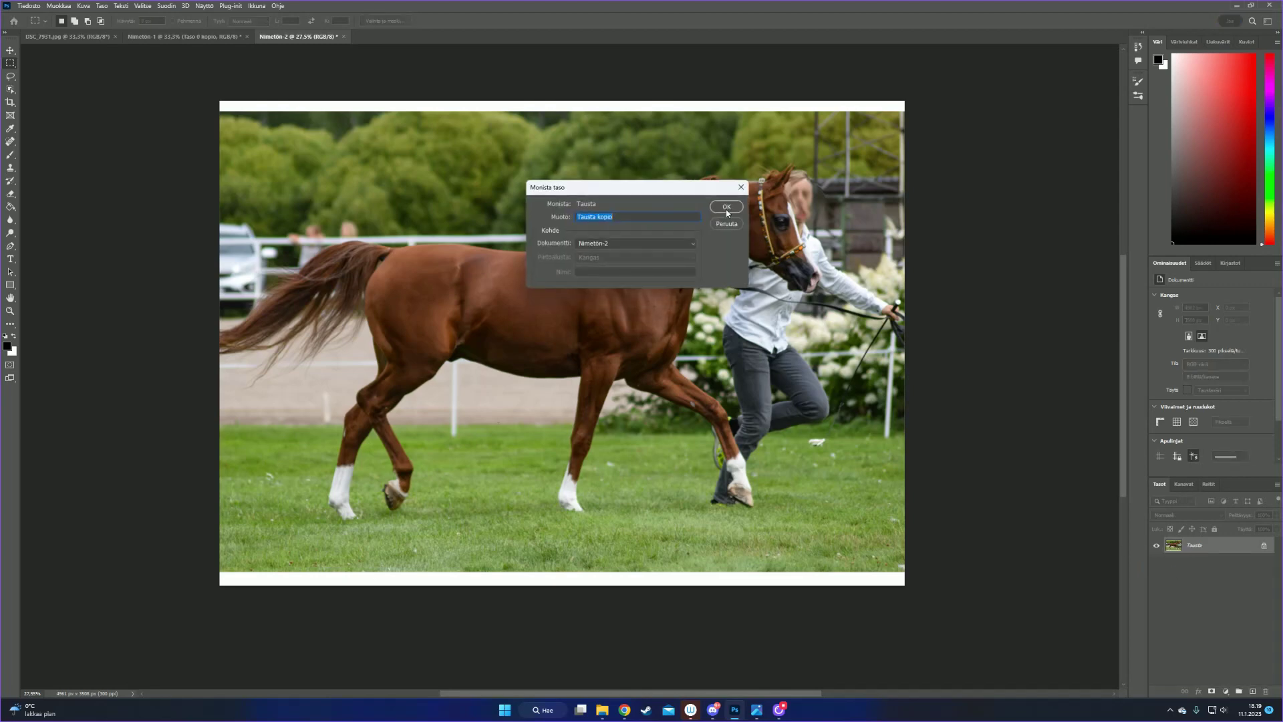
pyautogui.click(726, 209)
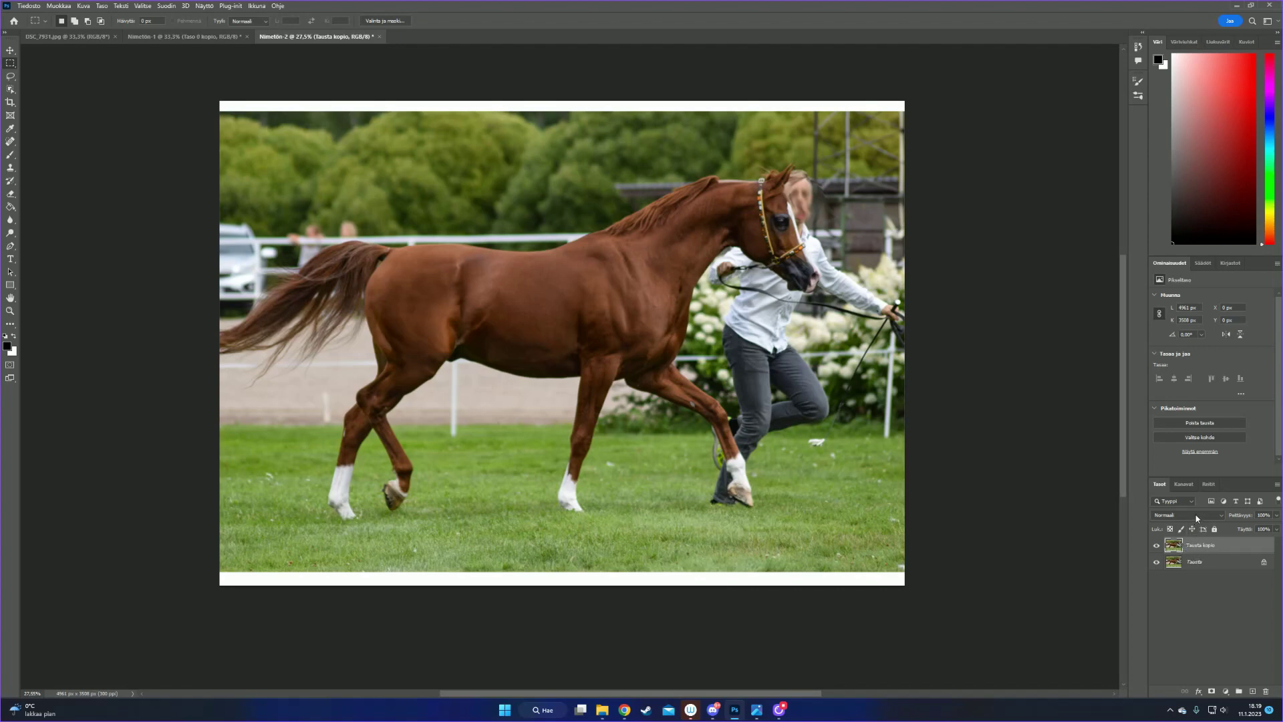
# Set the Tausta kopio layer's blend mode to Color Dodge (Värivarjostus) and invert its colours.
pyautogui.click(1190, 564)
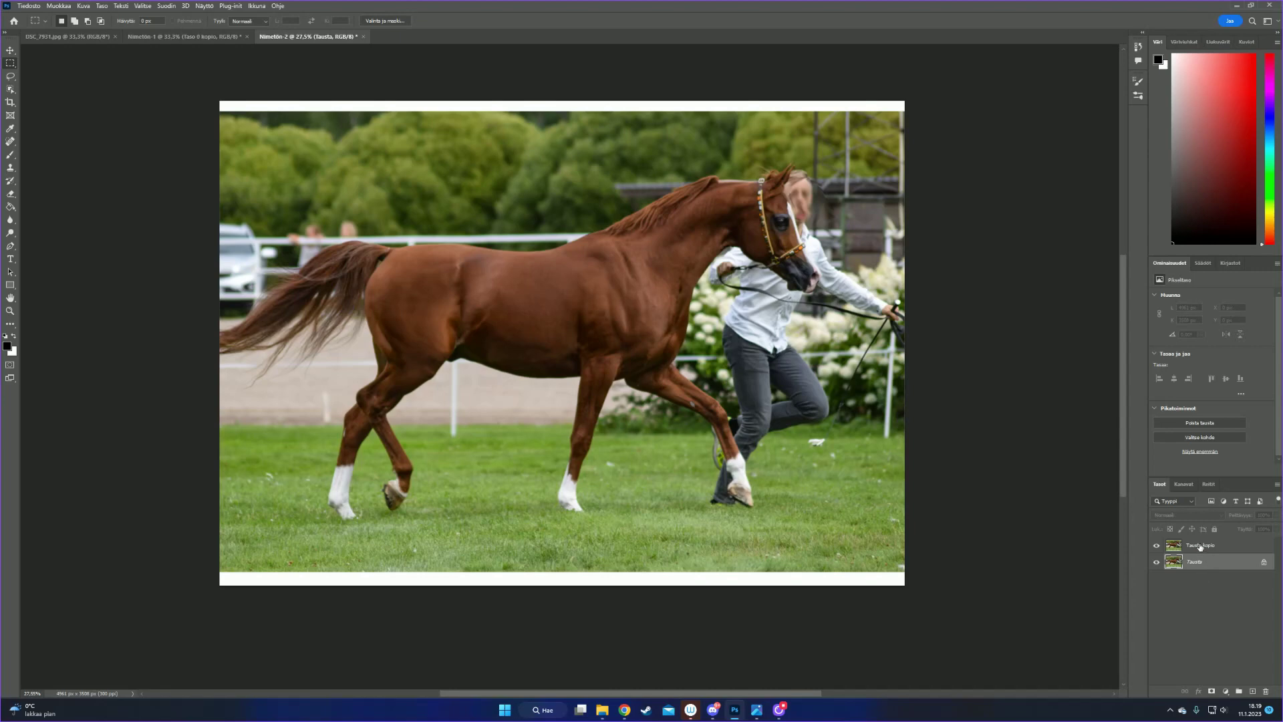
pyautogui.click(1200, 546)
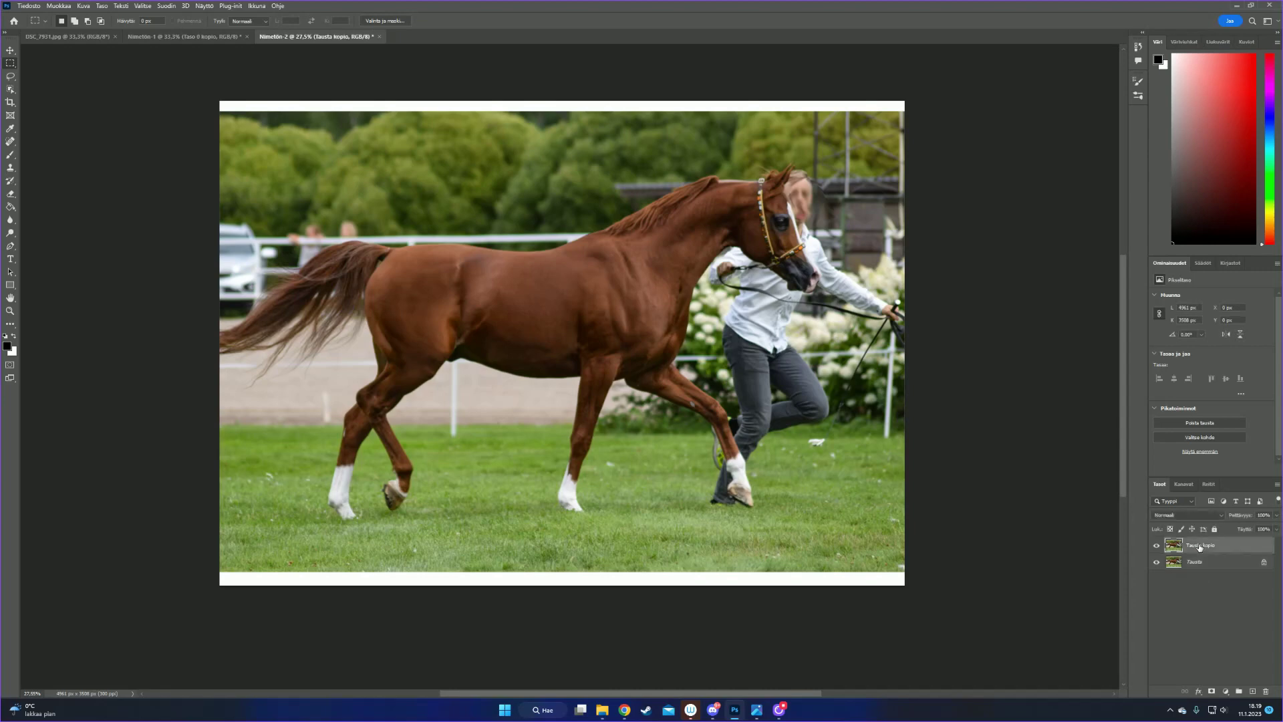
pyautogui.click(1222, 518)
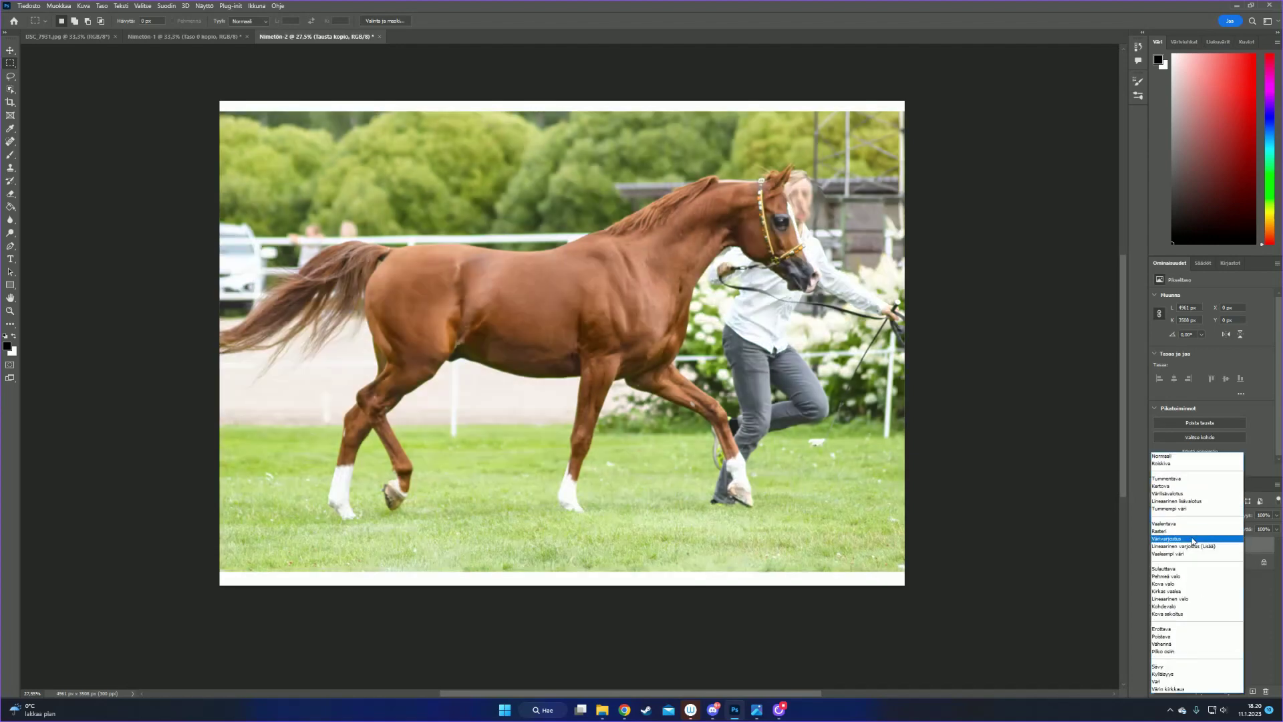
pyautogui.click(1193, 538)
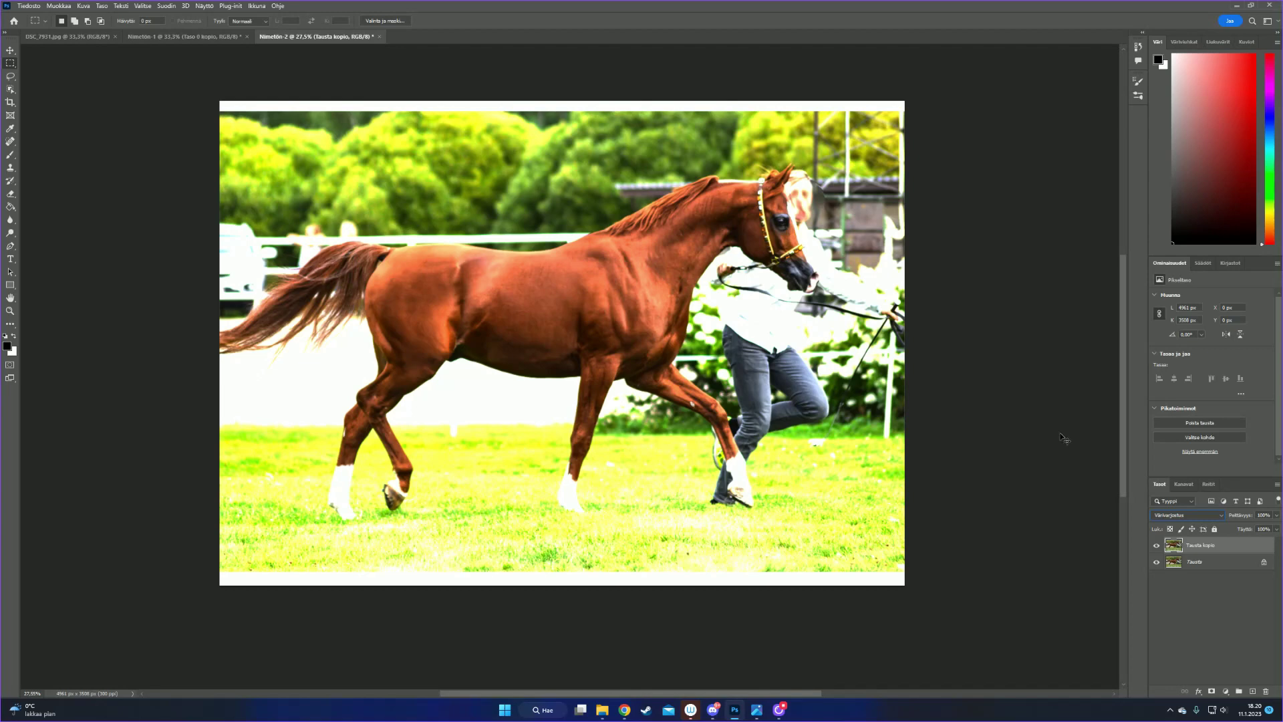
pyautogui.hotkey('ctrl', 'i')
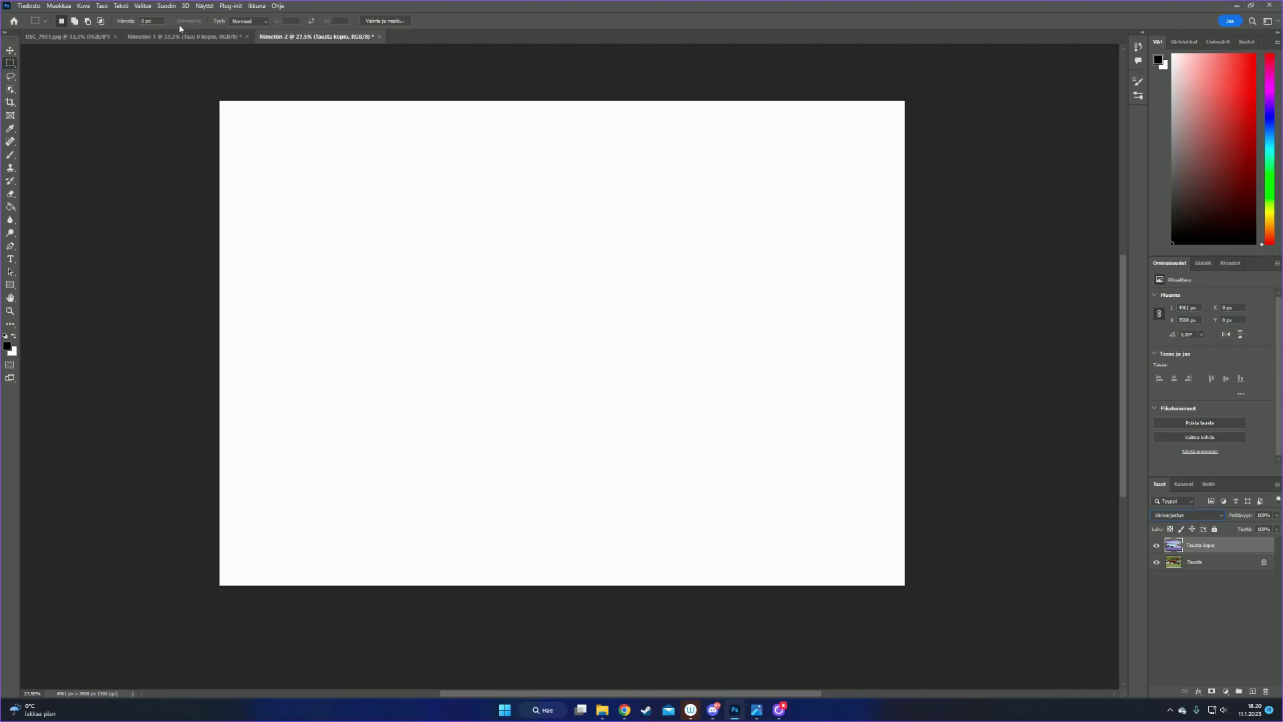
# Add a Black & White (Mustavalkoinen) adjustment layer with default settings above the Tausta kopio layer.
pyautogui.click(167, 5)
pyautogui.click(167, 5)
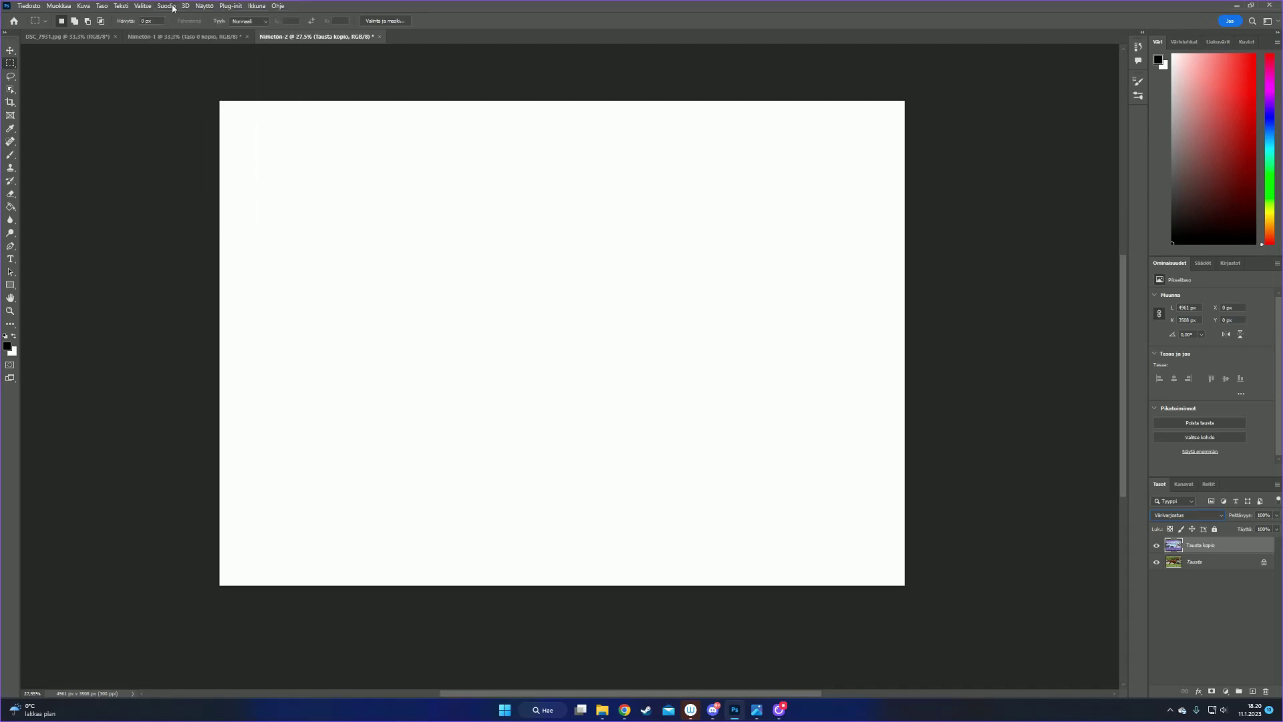
pyautogui.click(1225, 691)
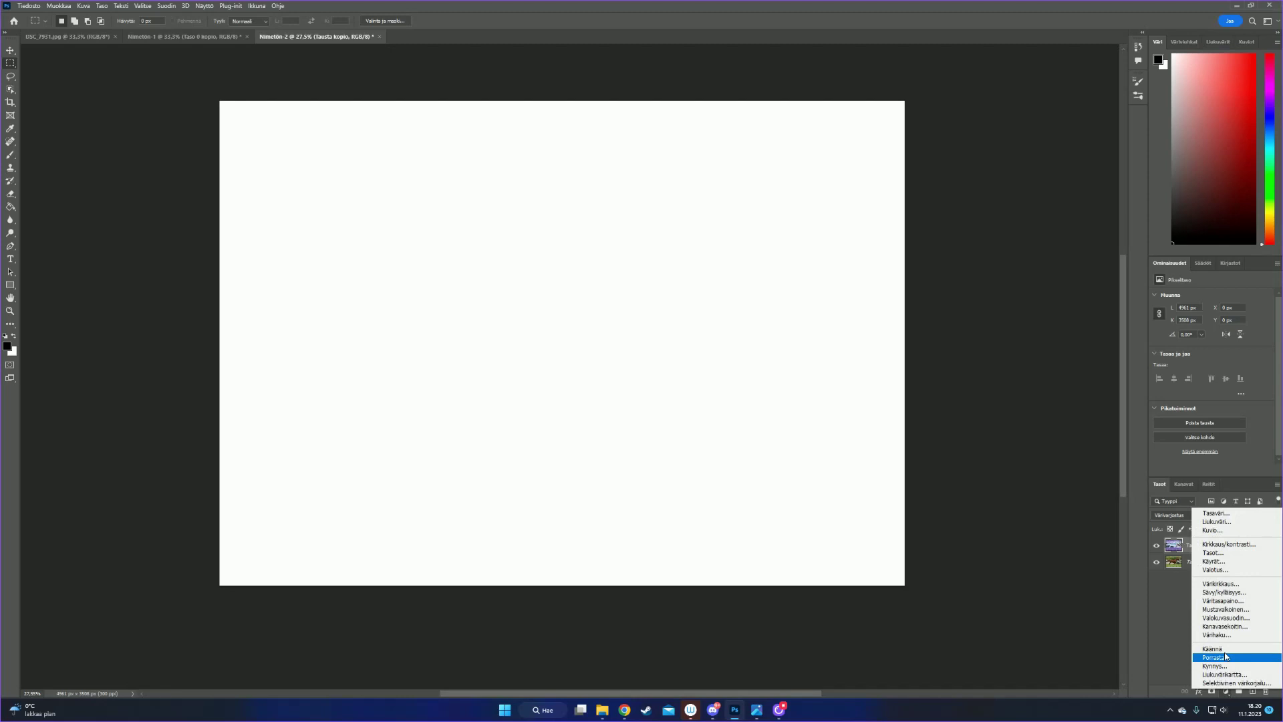
pyautogui.click(1216, 608)
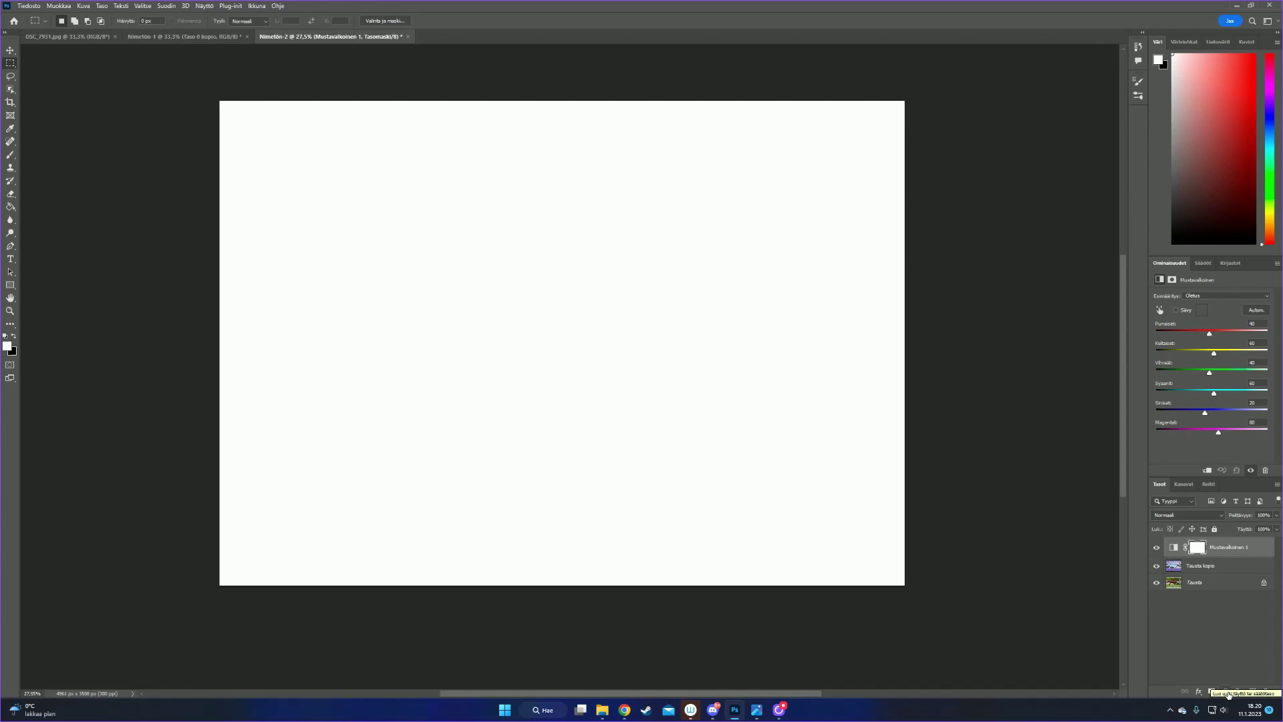
pyautogui.click(1205, 566)
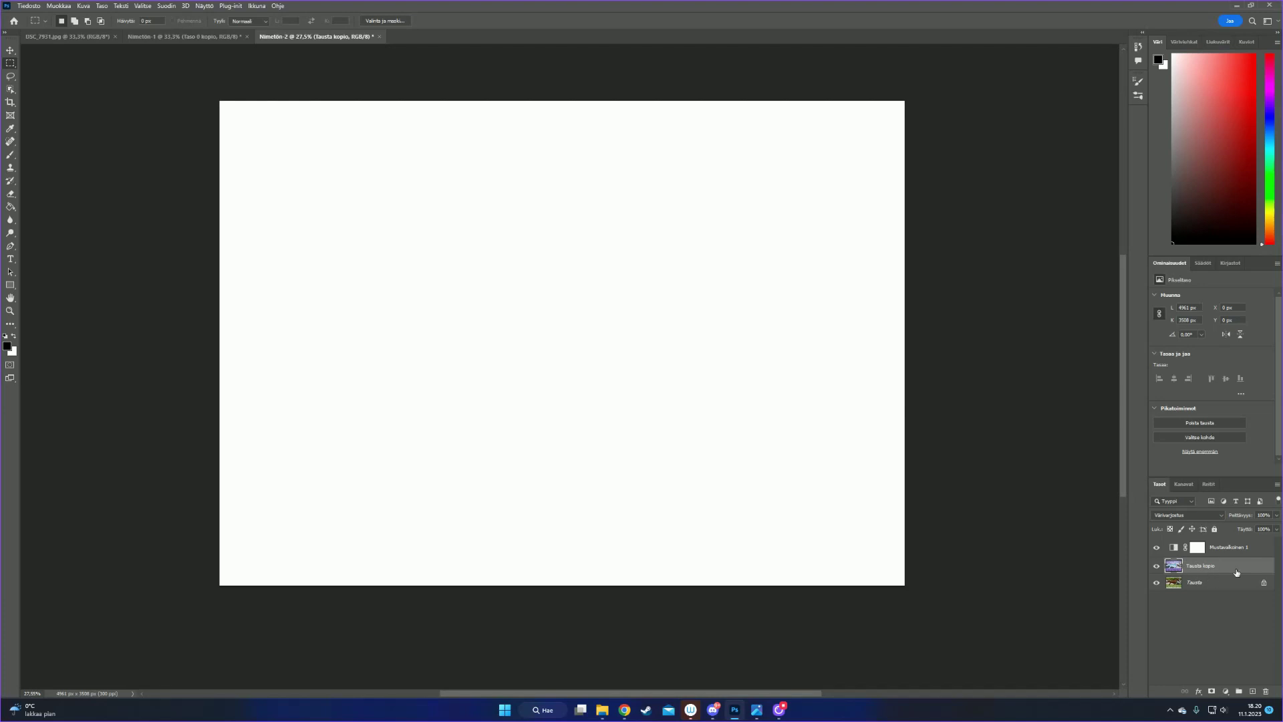
pyautogui.click(1229, 549)
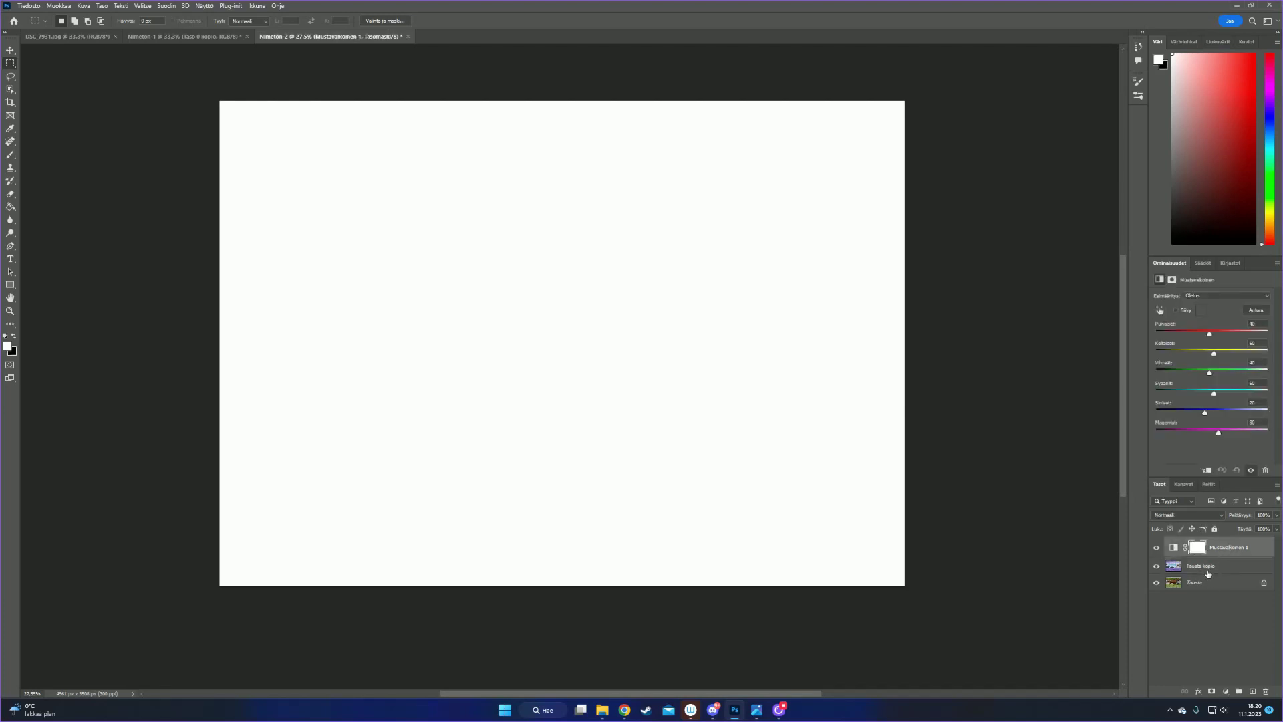
# Apply a Gaussian Blur with a radius of about 8.4 pixels to the inverted Tausta kopio layer.
pyautogui.click(1216, 570)
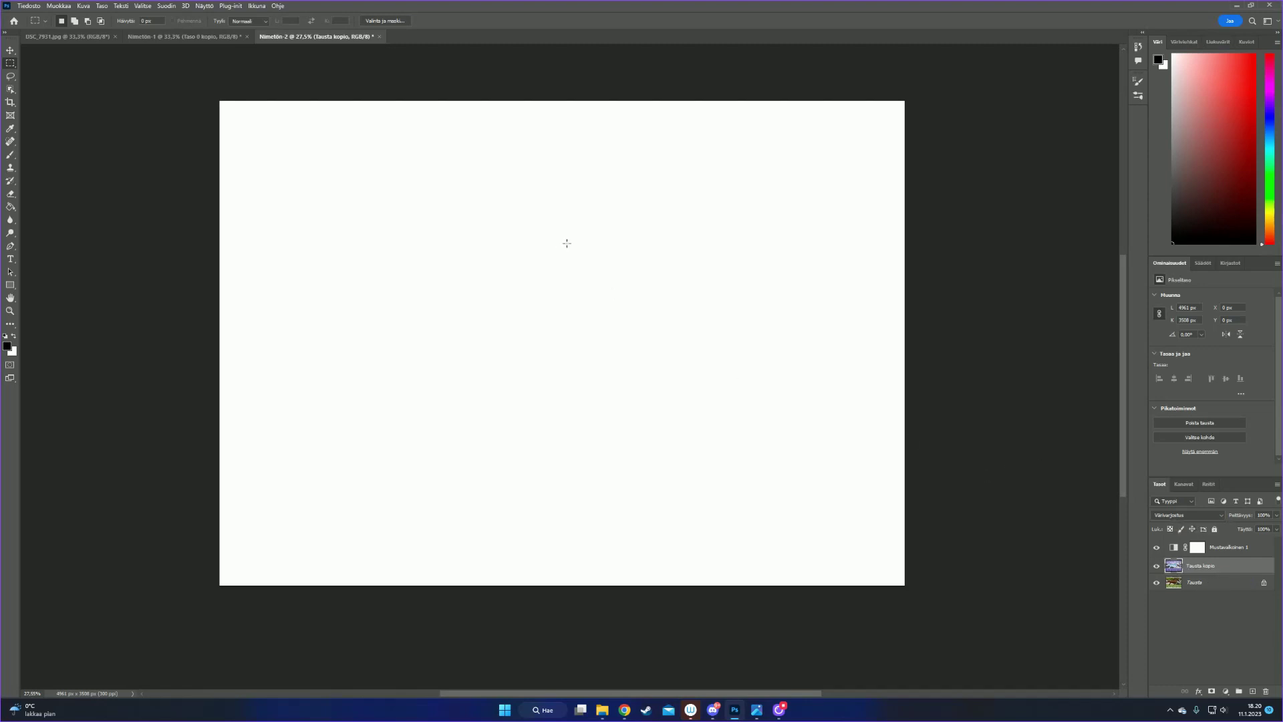
pyautogui.click(170, 8)
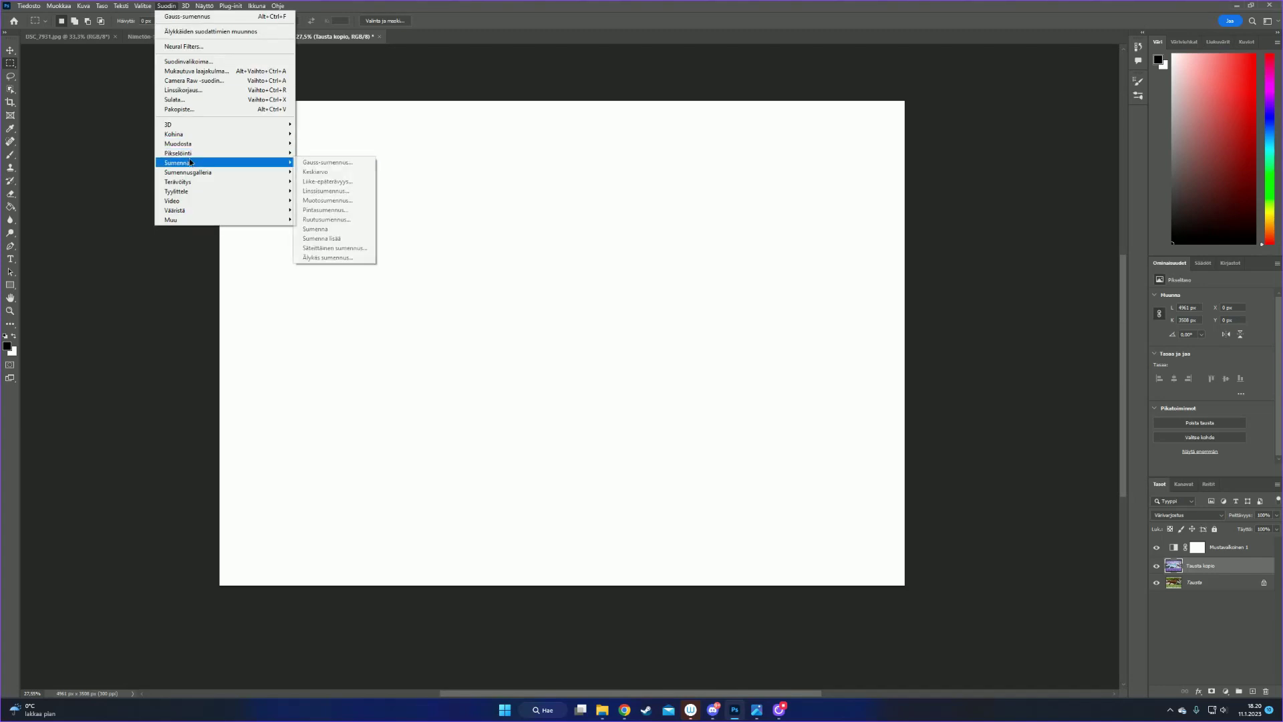
pyautogui.click(327, 162)
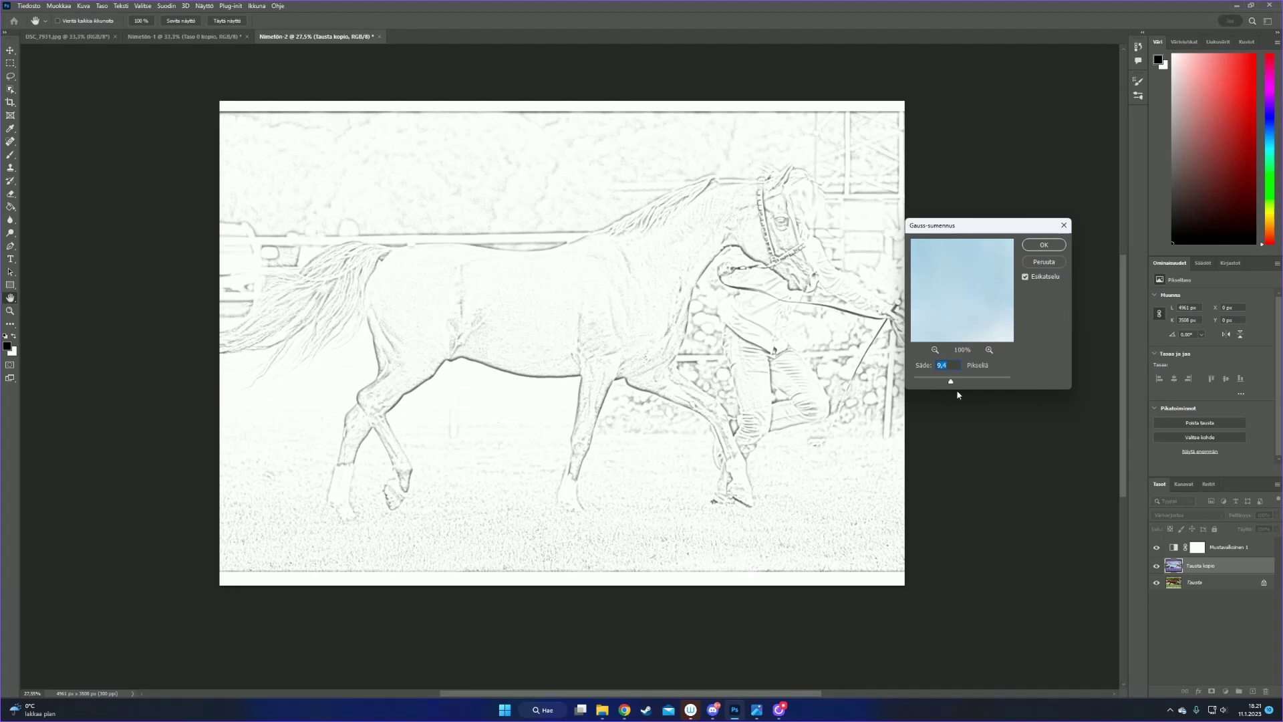
pyautogui.moveTo(950, 381)
pyautogui.mouseDown()
pyautogui.moveTo(935, 382)
pyautogui.moveTo(1013, 382)
pyautogui.moveTo(922, 383)
pyautogui.moveTo(939, 383)
pyautogui.mouseUp()
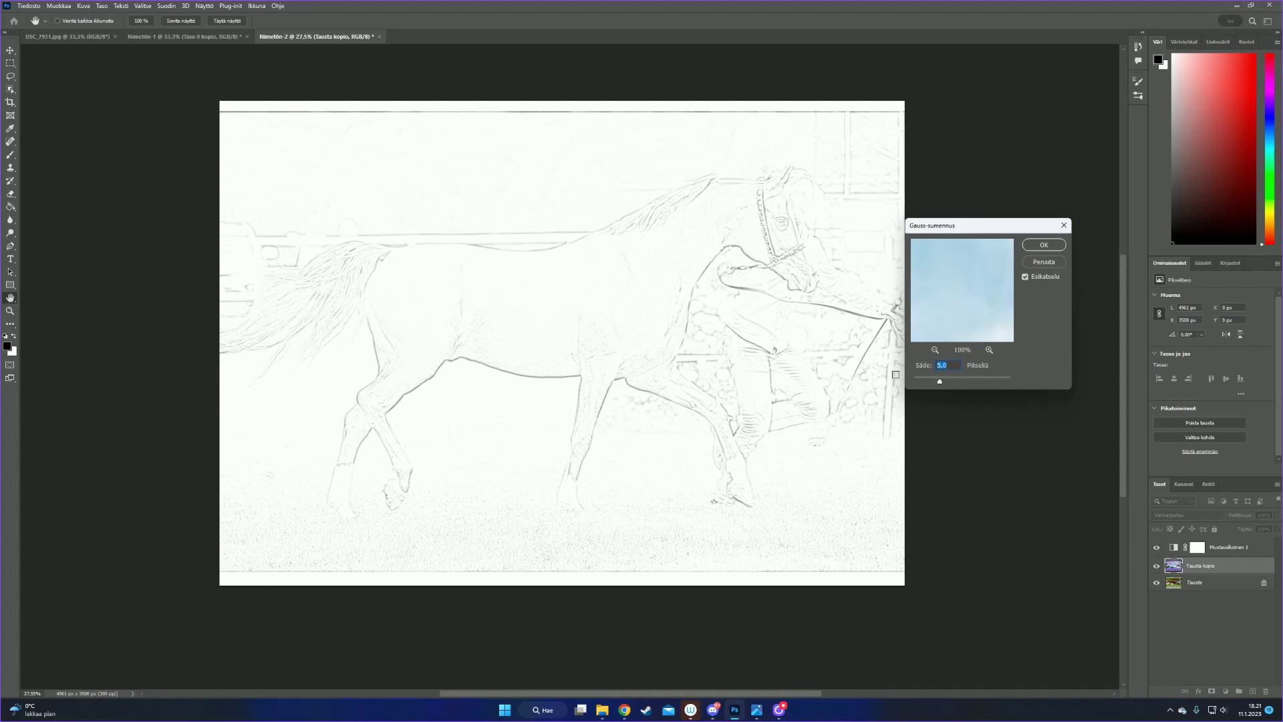
pyautogui.moveTo(939, 383); pyautogui.dragTo(948, 384)
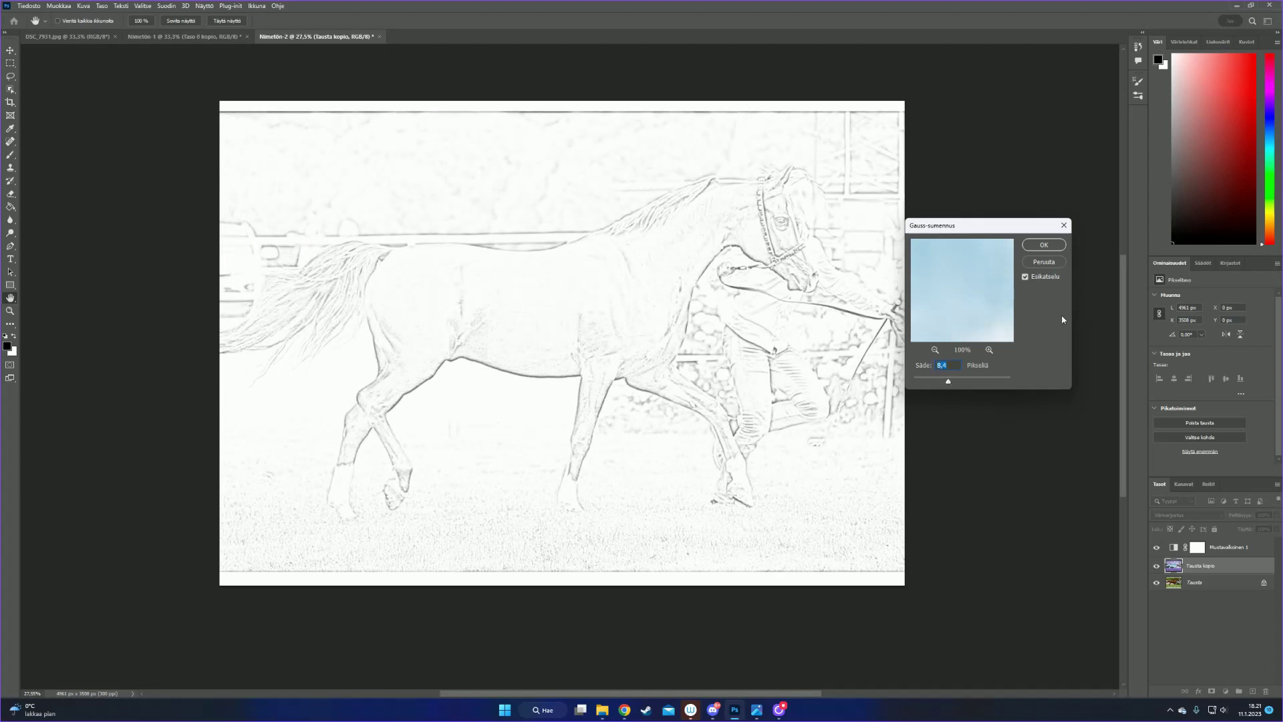
pyautogui.click(1044, 245)
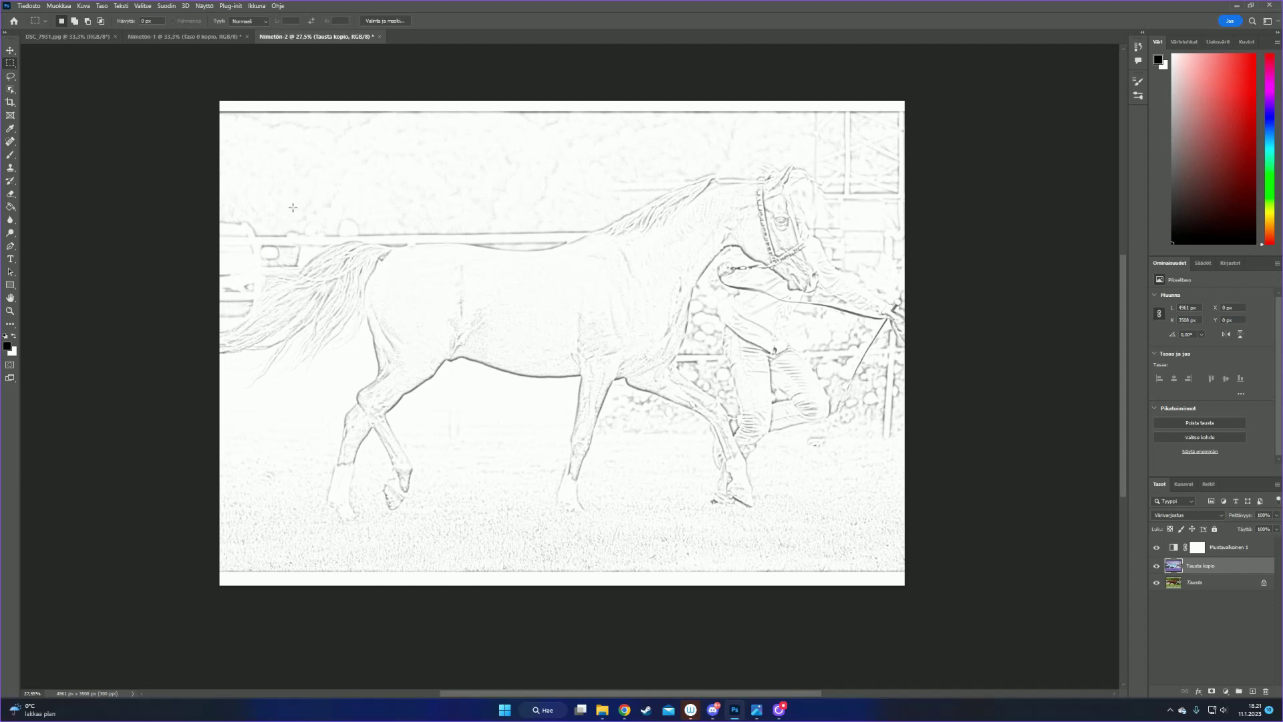
# Position the front half of the horse on the page in the print preview, and close the print settings without printing.
pyautogui.click(29, 6)
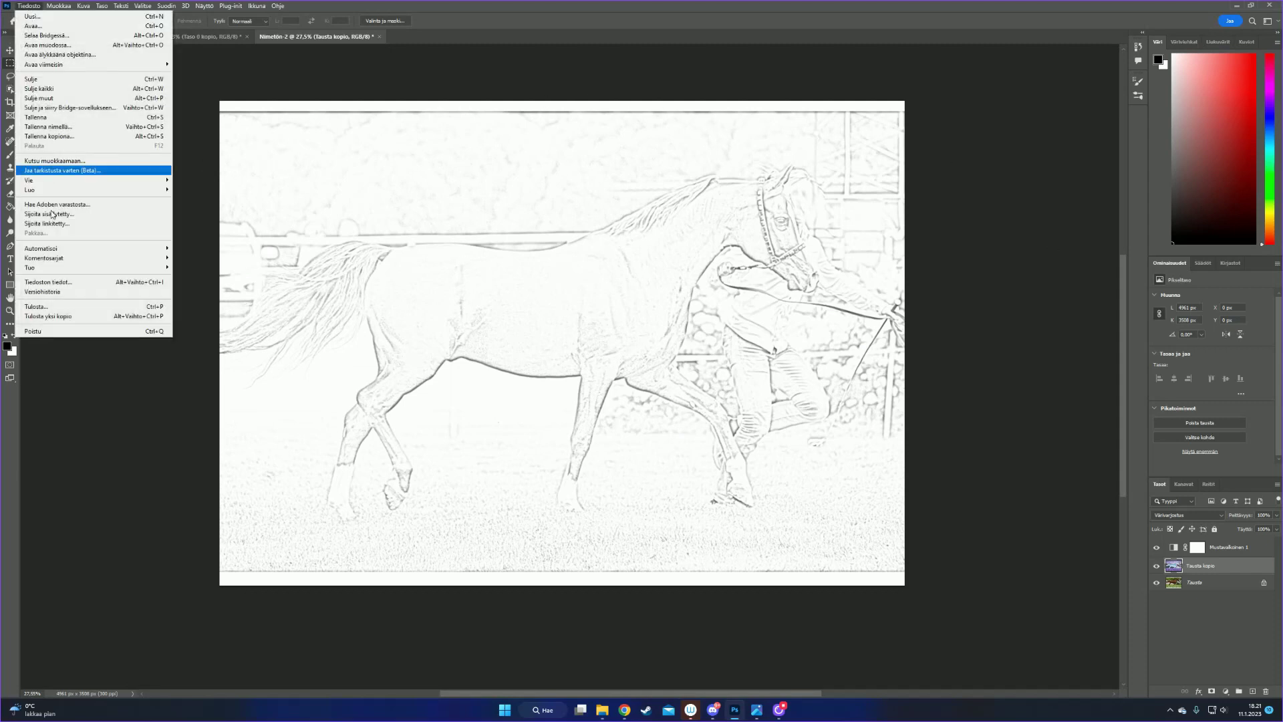
pyautogui.click(46, 311)
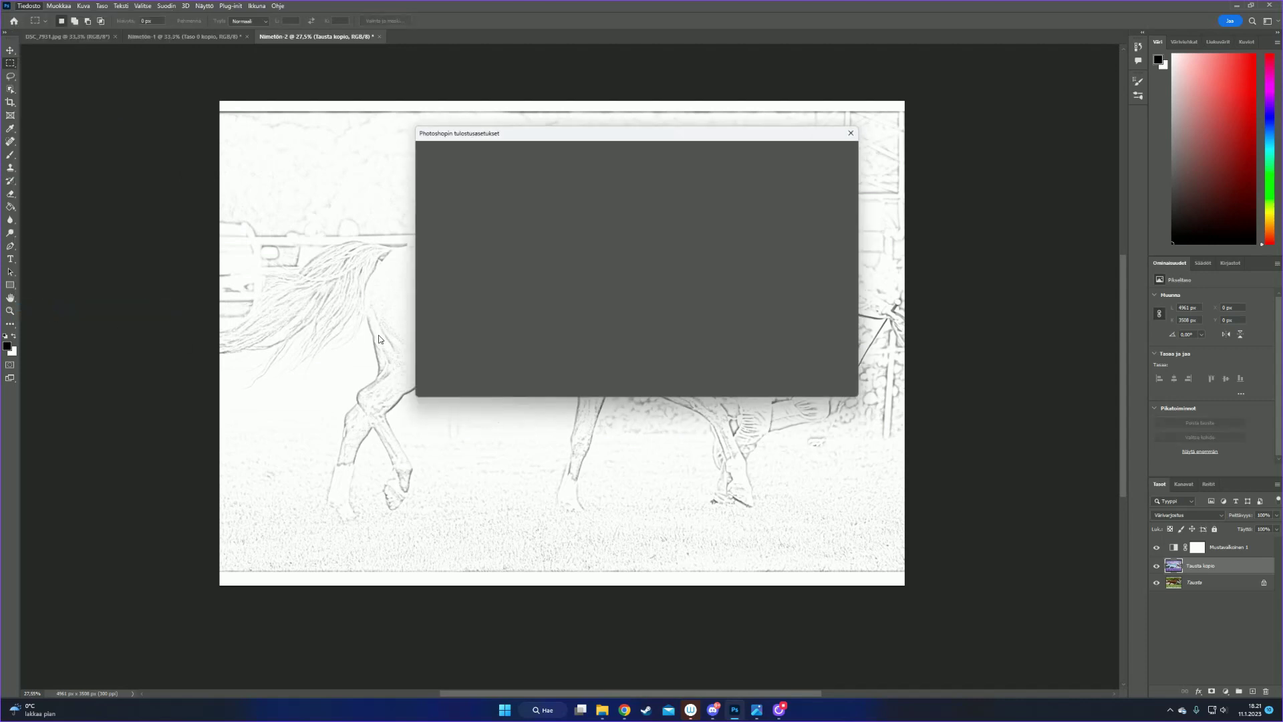
pyautogui.moveTo(562, 252); pyautogui.dragTo(534, 258)
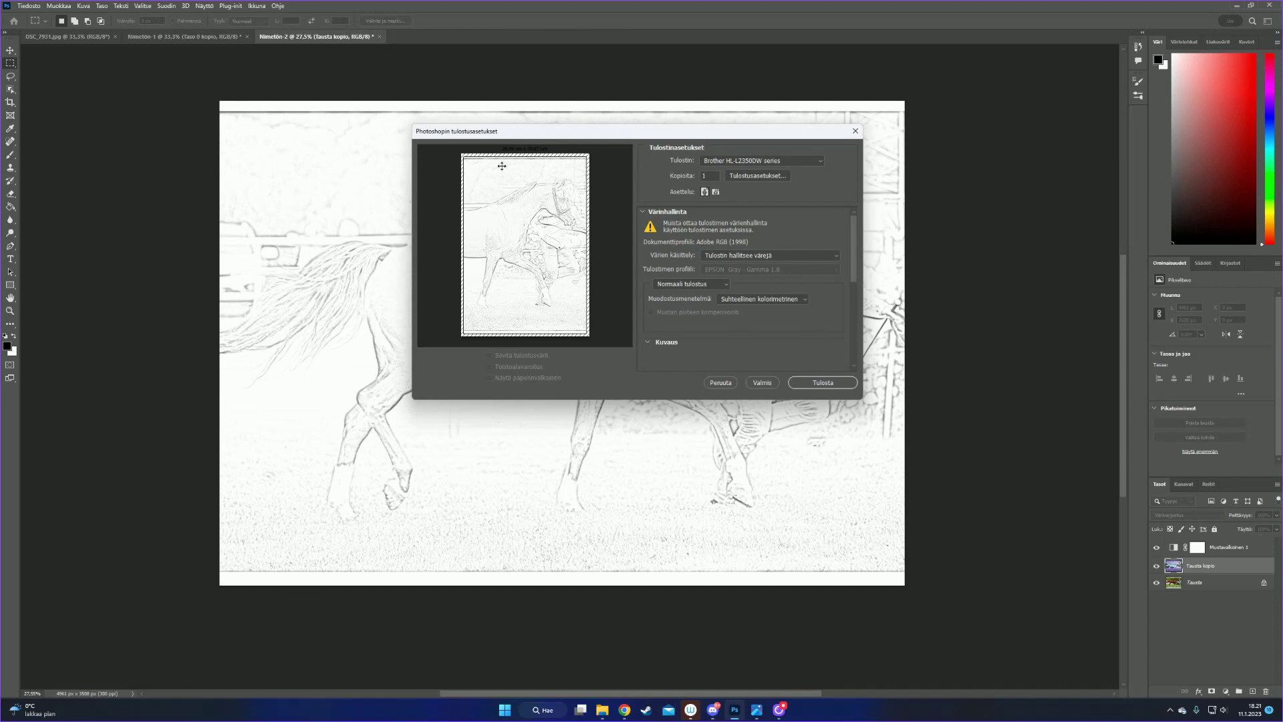
pyautogui.moveTo(506, 225); pyautogui.dragTo(515, 249)
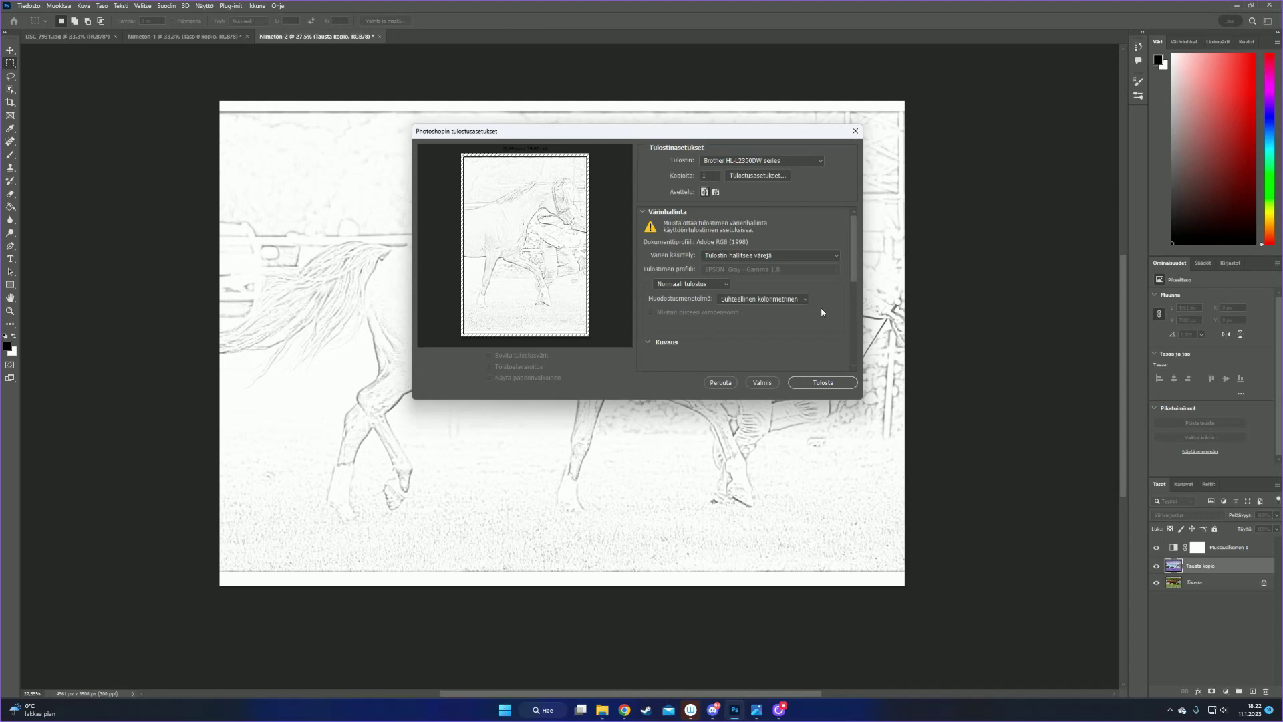
pyautogui.click(854, 132)
# Position the rear half of the horse on the page in the print preview, and close the print settings without printing.
pyautogui.click(28, 5)
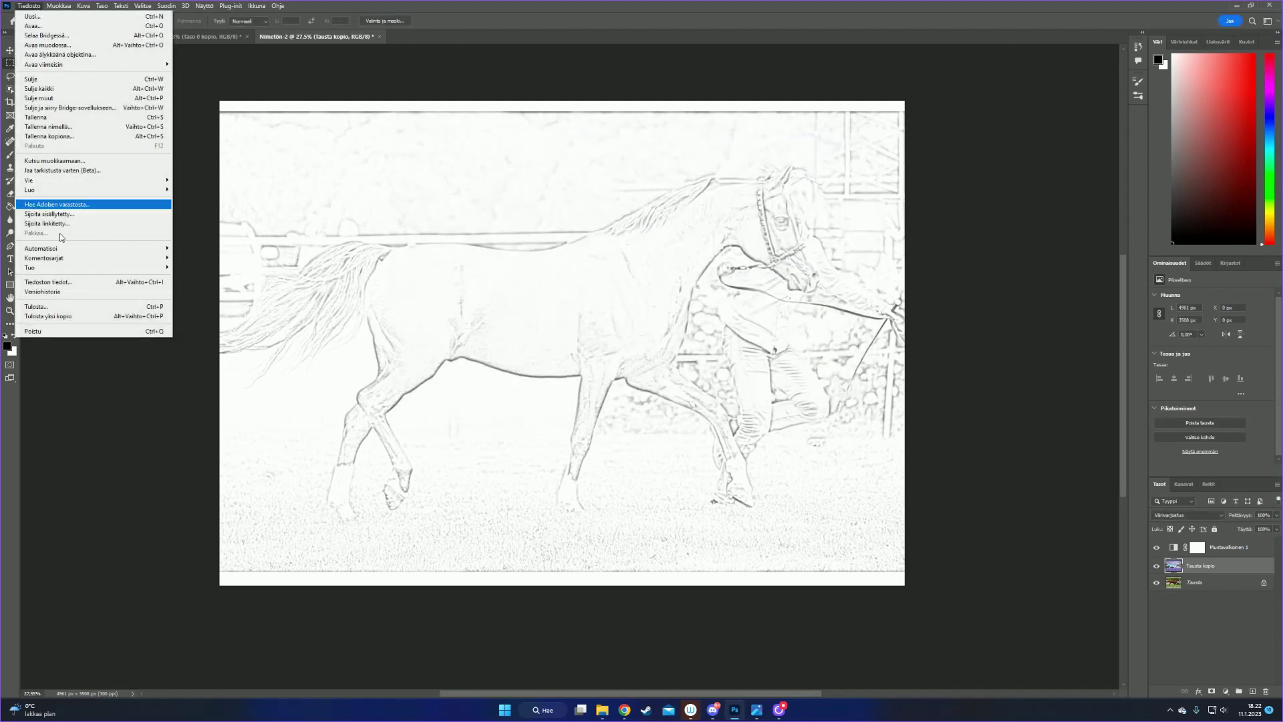
pyautogui.click(61, 306)
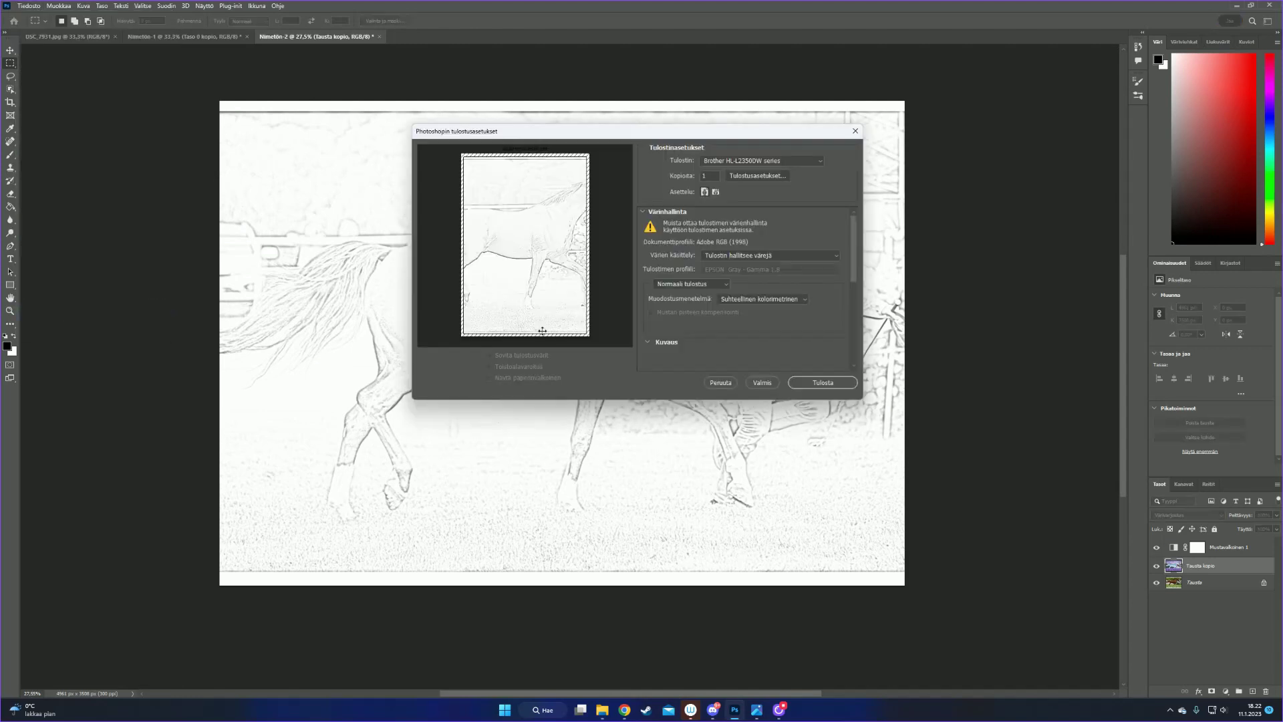
pyautogui.moveTo(567, 251); pyautogui.dragTo(535, 264)
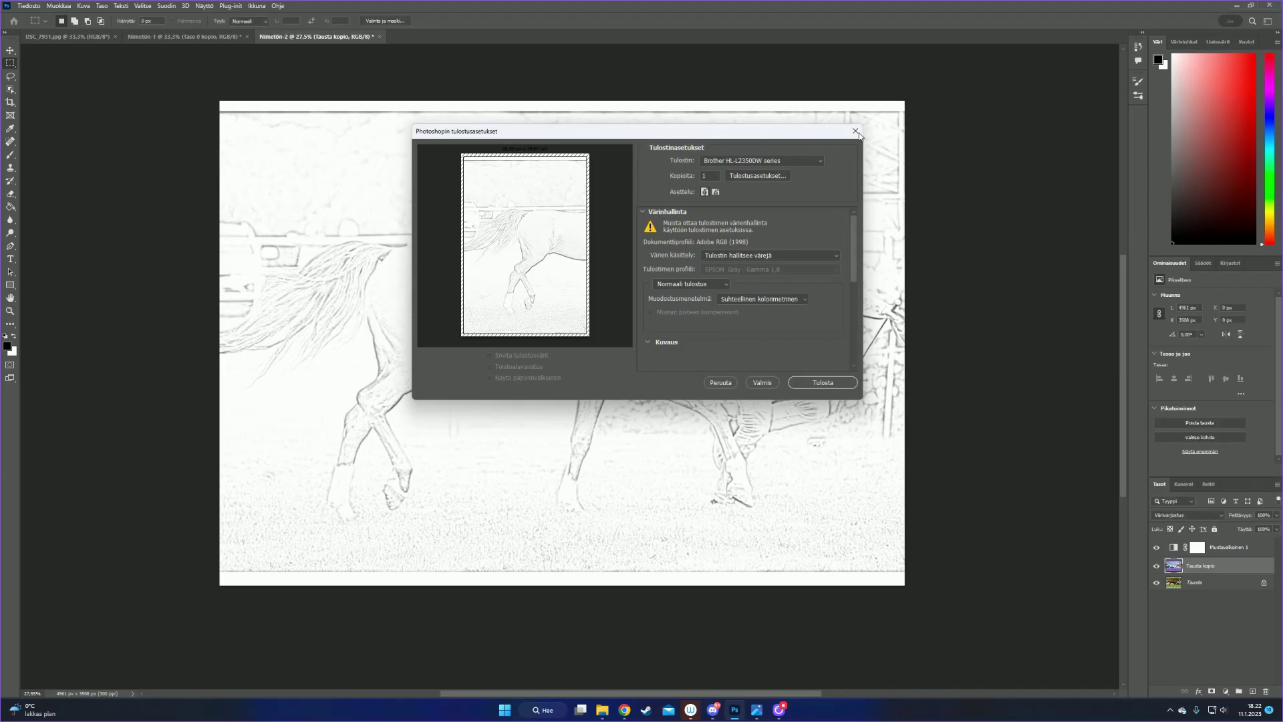
pyautogui.click(856, 132)
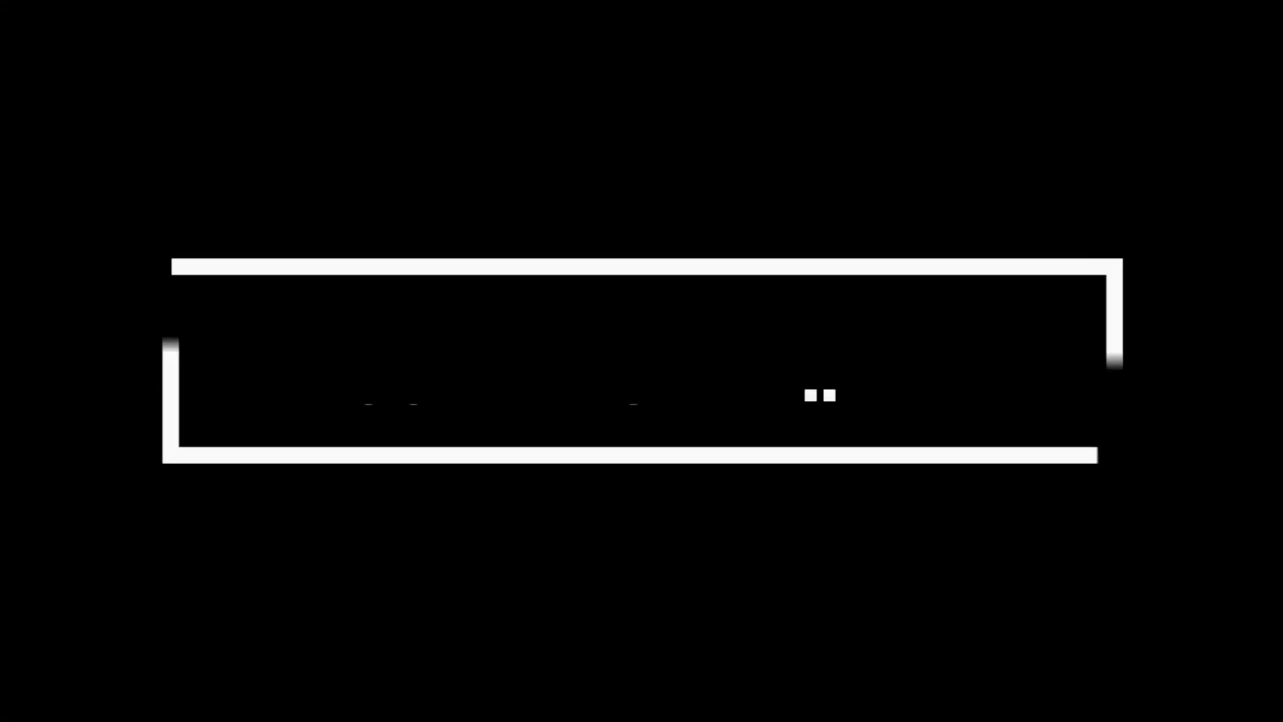